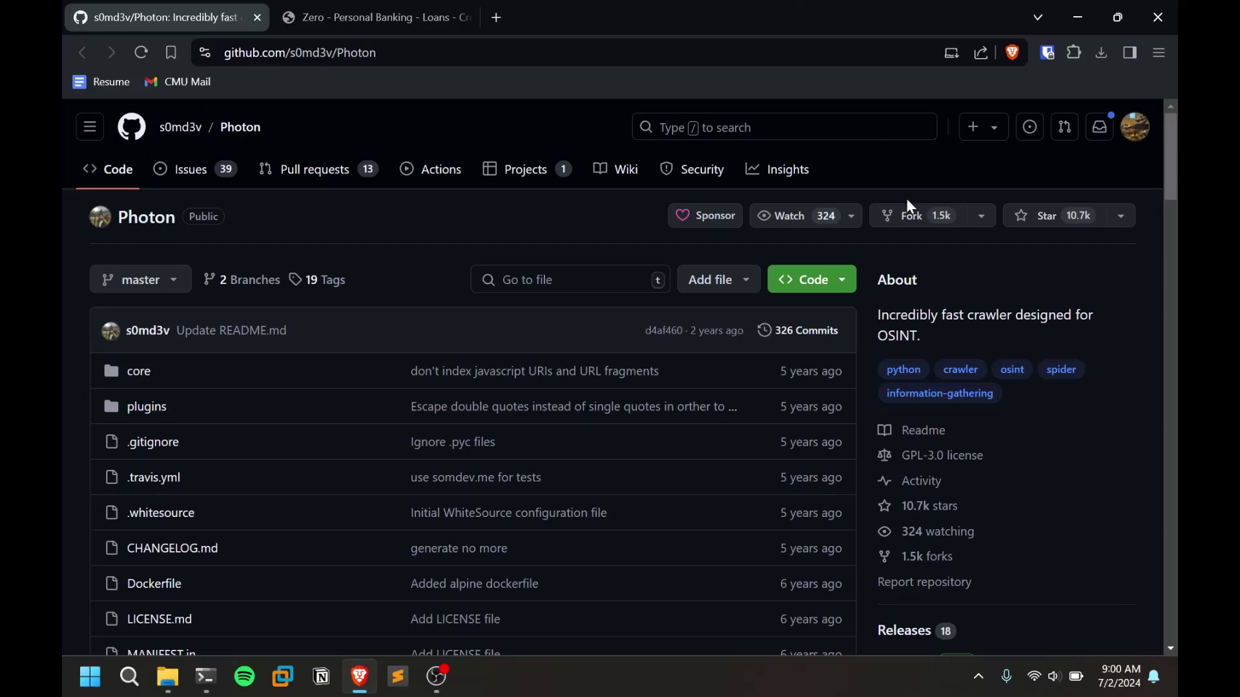
Scroll the s0md3v/Photon README past its features down to the Plugins and Docker clone-and-run commands.
{"action": "scroll", "coordinate": [954, 318], "scroll_direction": "down", "scroll_amount": 4}
{"action": "scroll", "coordinate": [619, 377], "scroll_direction": "down", "scroll_amount": 2}
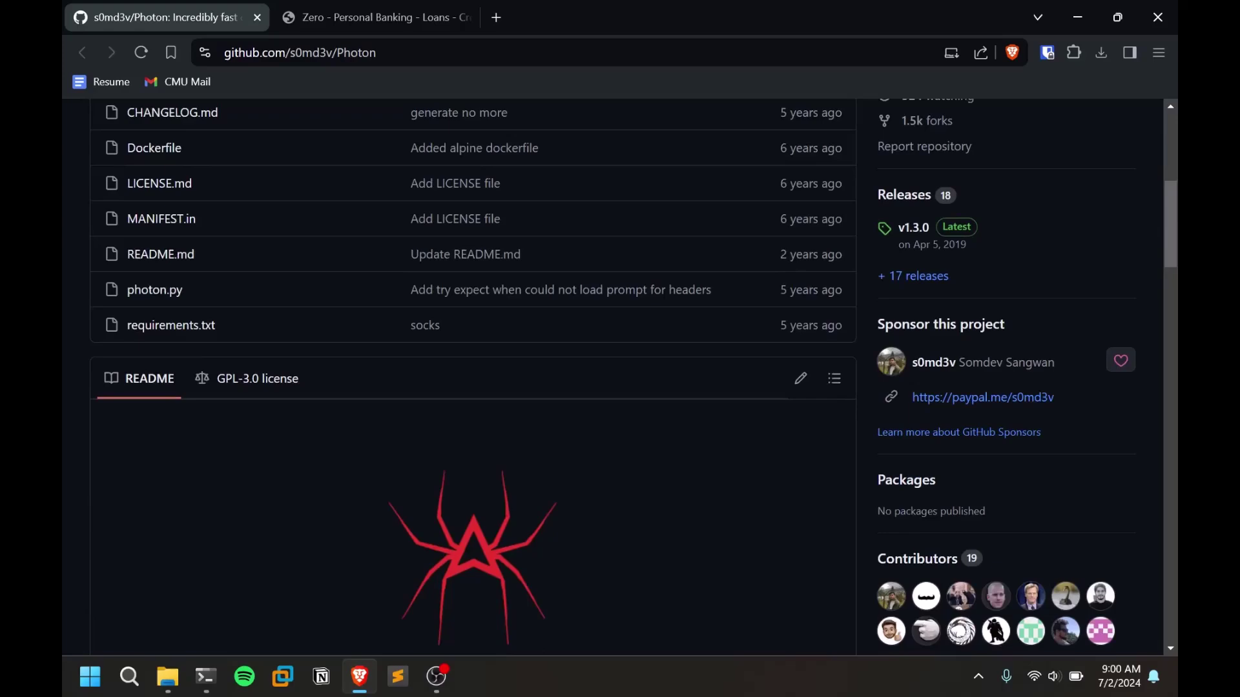
{"action": "scroll", "coordinate": [952, 322], "scroll_direction": "down", "scroll_amount": 10}
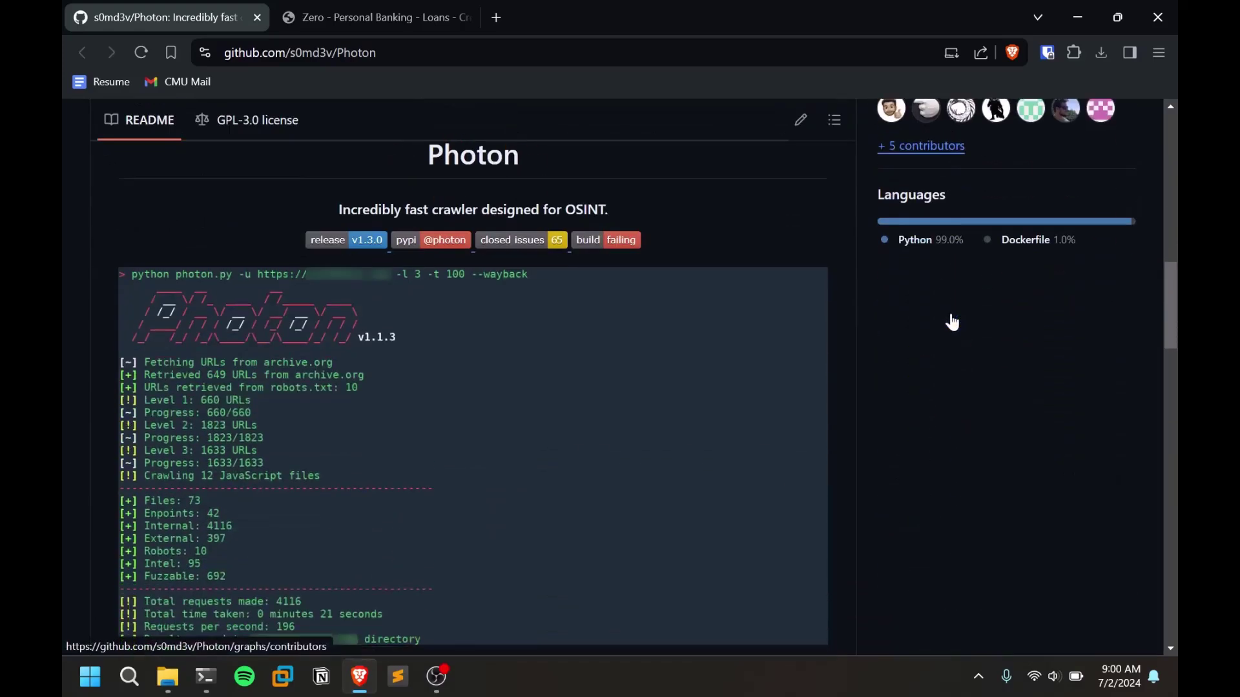
{"action": "scroll", "coordinate": [952, 322], "scroll_direction": "down", "scroll_amount": 4}
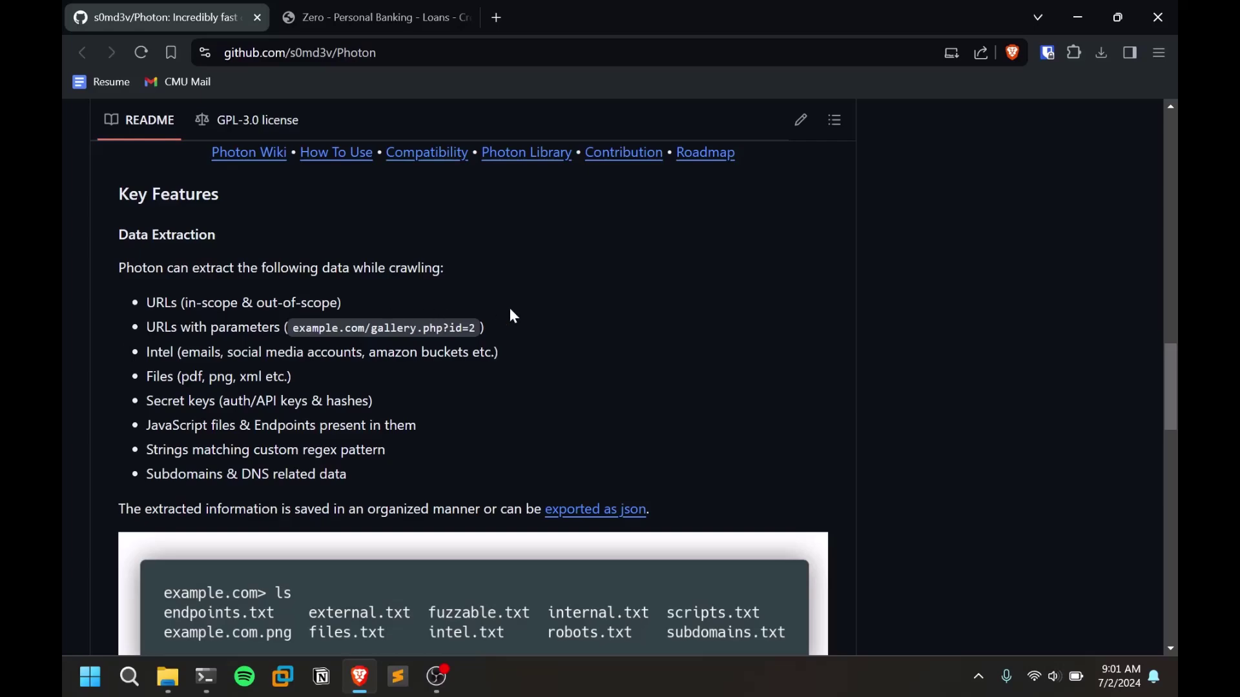
{"action": "scroll", "coordinate": [519, 314], "scroll_direction": "down", "scroll_amount": 5}
{"action": "scroll", "coordinate": [304, 371], "scroll_direction": "down", "scroll_amount": 5}
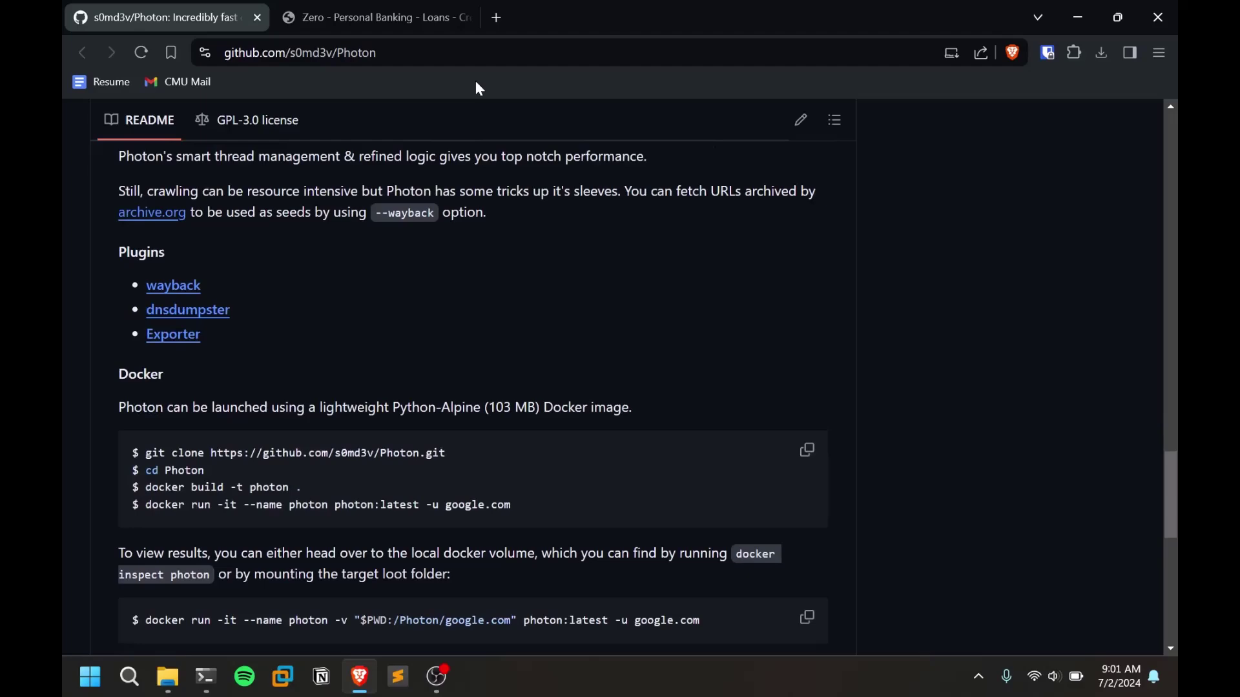
{"action": "scroll", "coordinate": [605, 245], "scroll_direction": "down", "scroll_amount": 5}
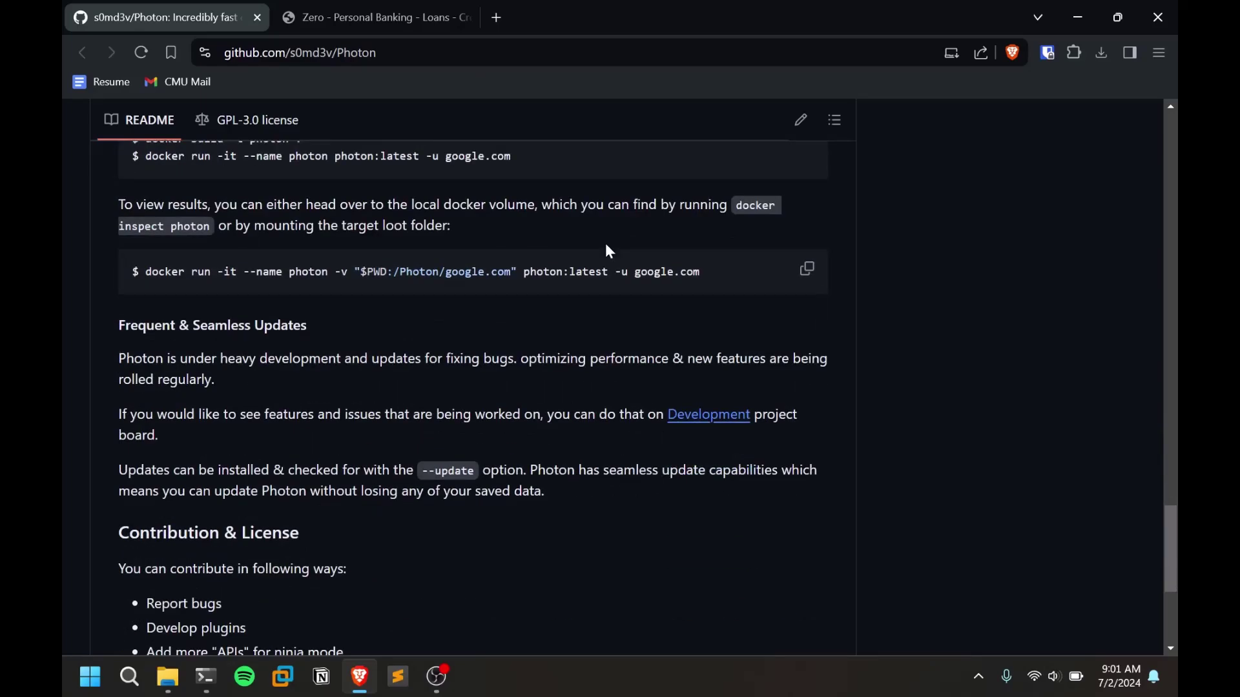
{"action": "scroll", "coordinate": [608, 250], "scroll_direction": "up", "scroll_amount": 2}
{"action": "scroll", "coordinate": [609, 250], "scroll_direction": "up", "scroll_amount": 2}
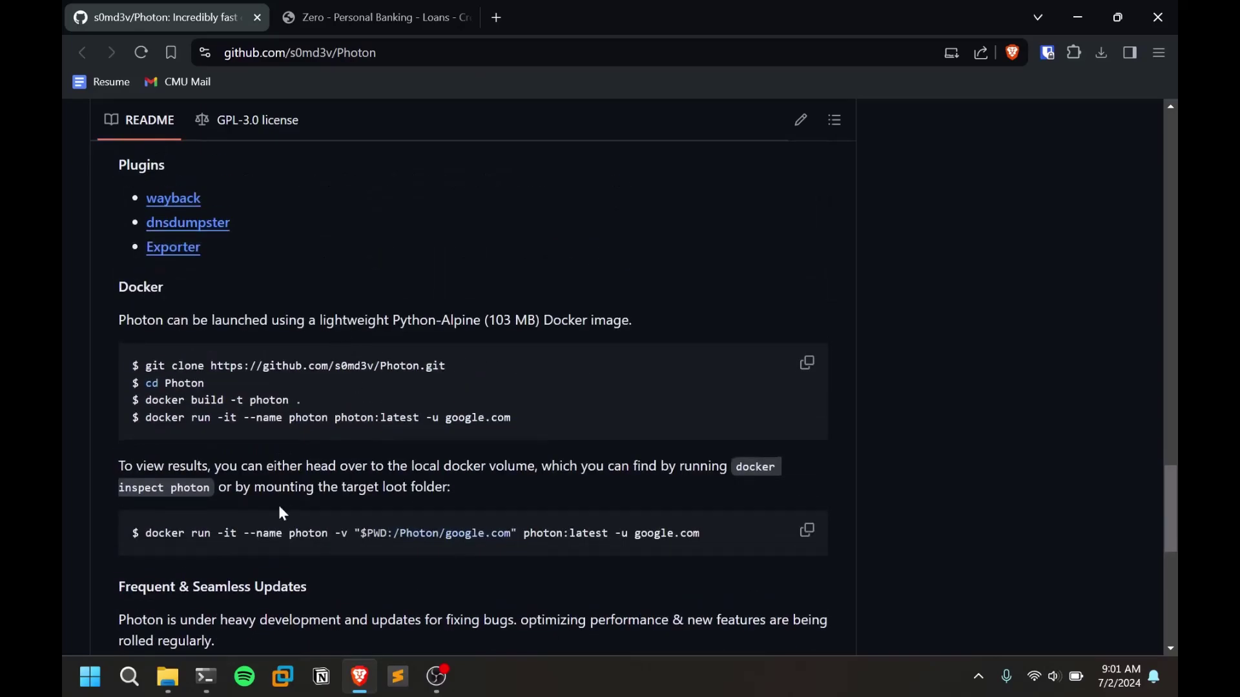
In the terminal, go up to the Tools folder with cd .. and clear the screen.
{"action": "left_click", "coordinate": [206, 684]}
{"action": "type", "text": "cd .."}
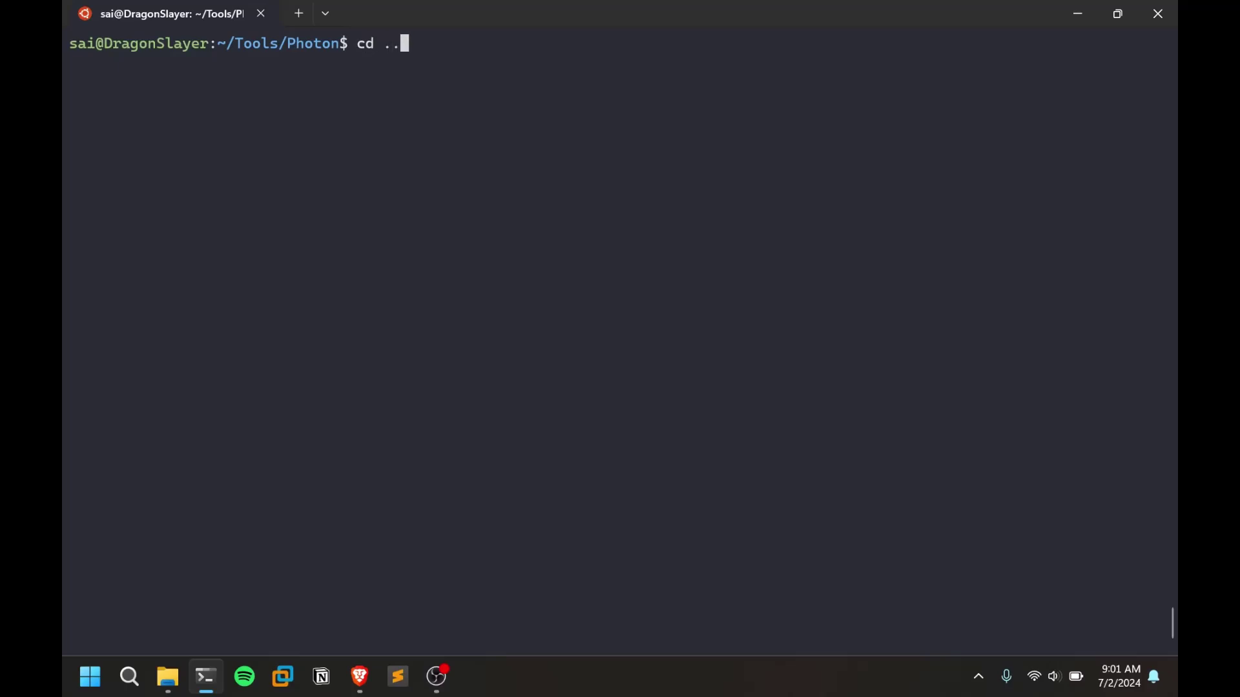
{"action": "key", "text": "Return"}
{"action": "key", "text": "ctrl+l"}
Copy the Photon repository URL from the browser and run git clone with it.
{"action": "key", "text": "alt+Tab"}
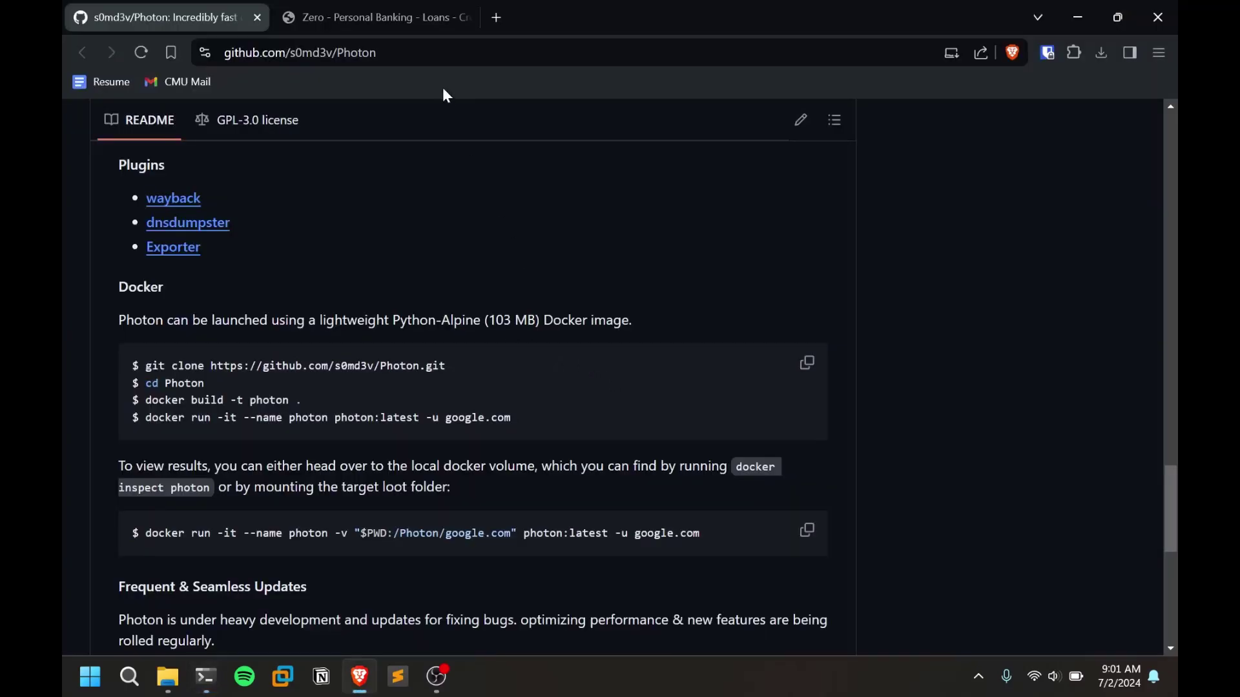
{"action": "key", "text": "ctrl+l"}
{"action": "key", "text": "ctrl+c"}
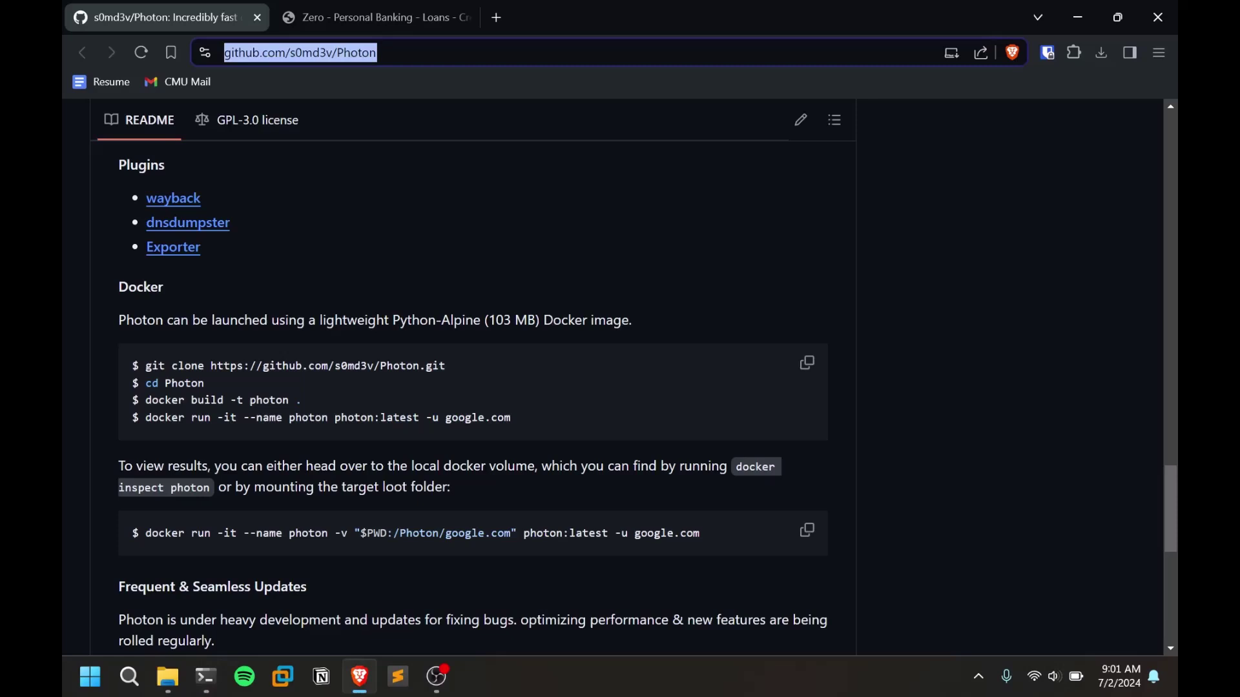
{"action": "key", "text": "alt+Tab"}
{"action": "type", "text": "git"}
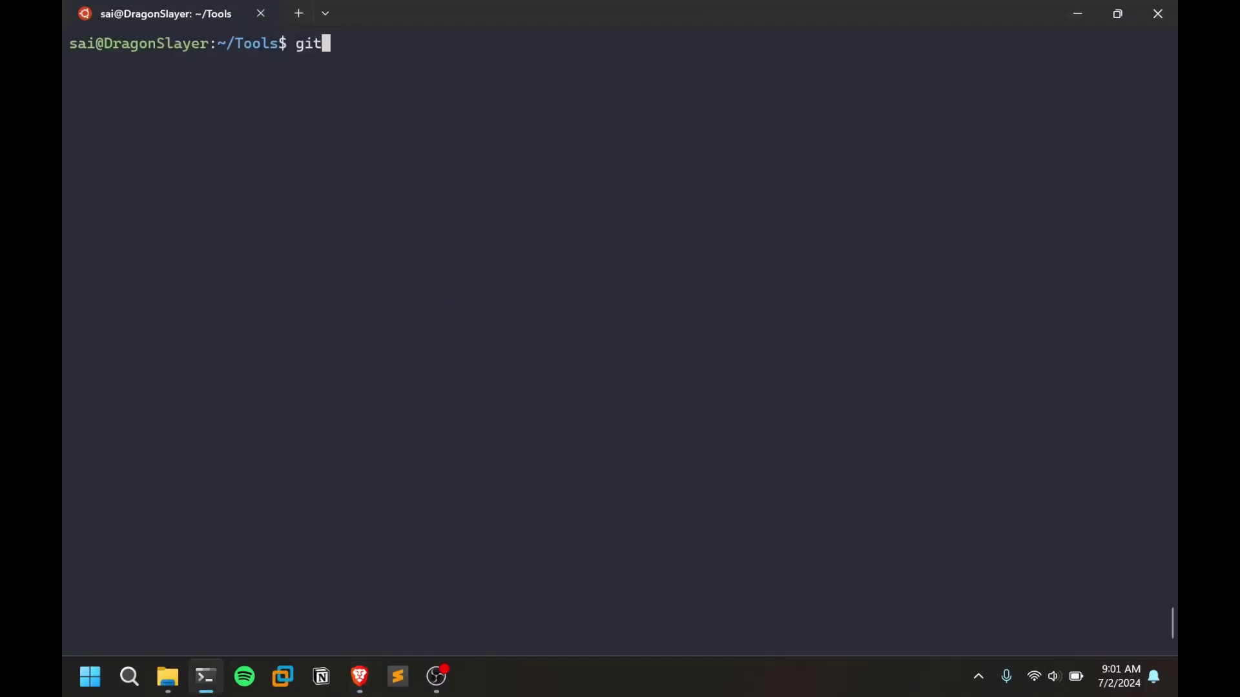
{"action": "type", "text": " clone"}
{"action": "key", "text": "ctrl+v"}
{"action": "key", "text": "Return"}
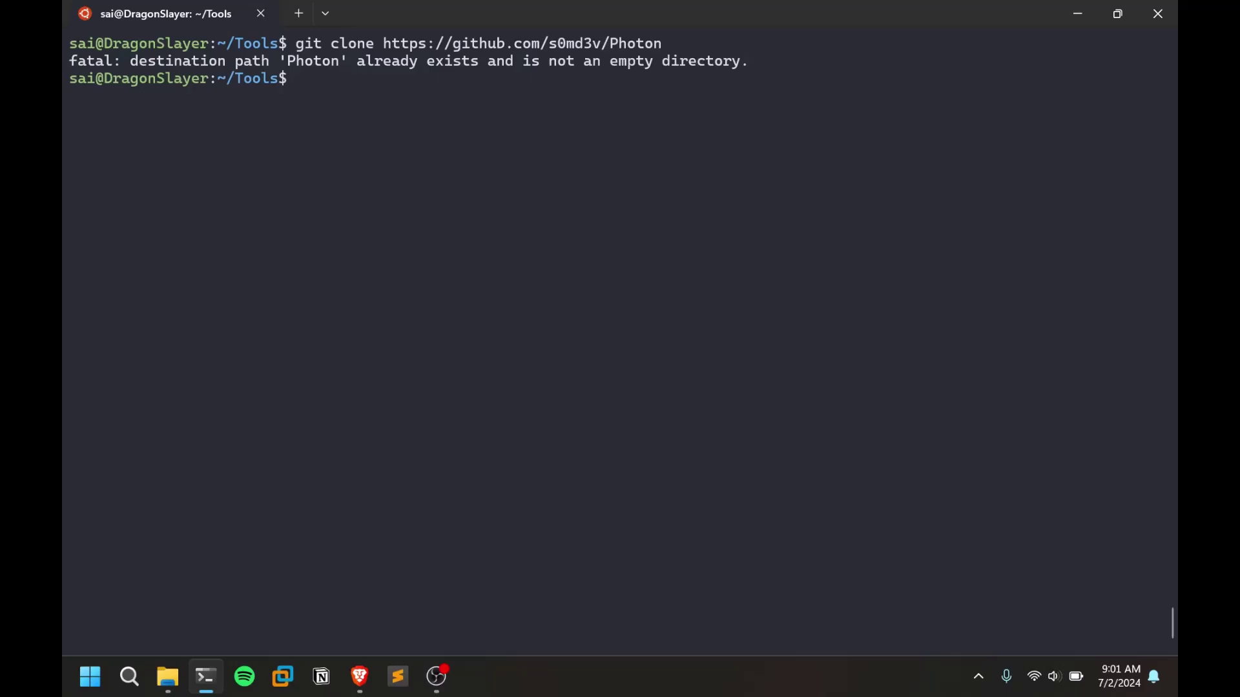
Enter the Photon folder and list its files.
{"action": "type", "text": "cd Pho"}
{"action": "key", "text": "Tab"}
{"action": "key", "text": "Return"}
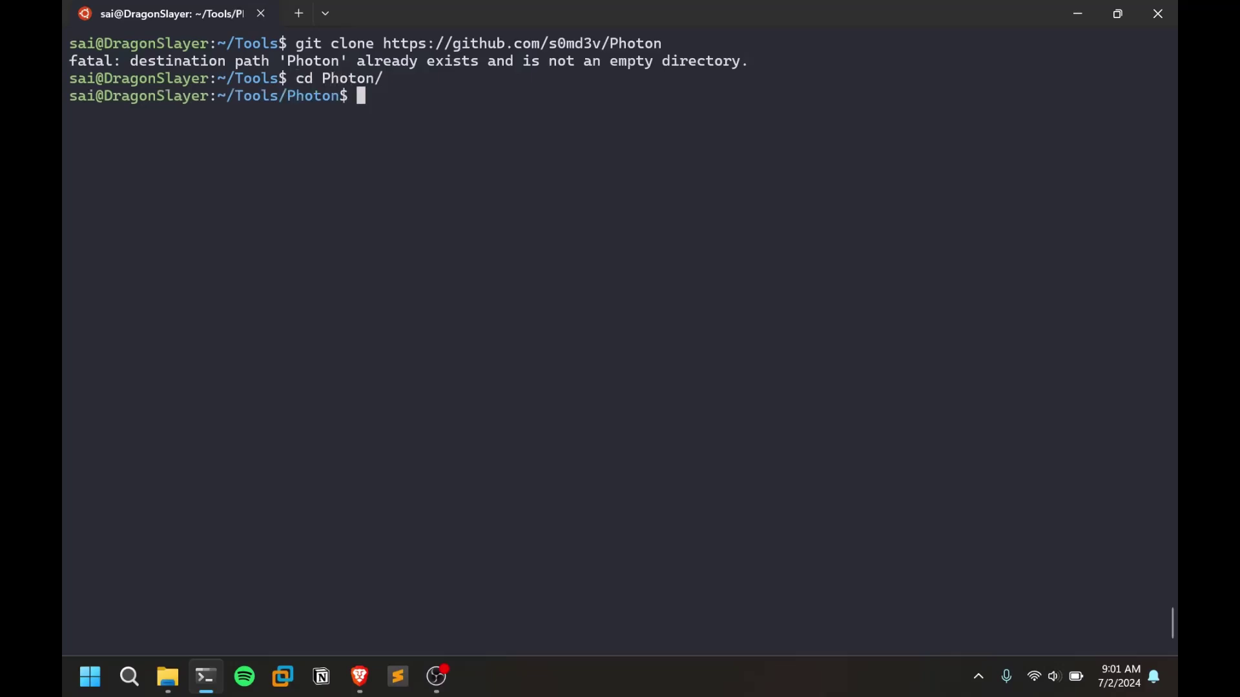
{"action": "key", "text": "ctrl+l"}
{"action": "type", "text": "ls"}
{"action": "key", "text": "Return"}
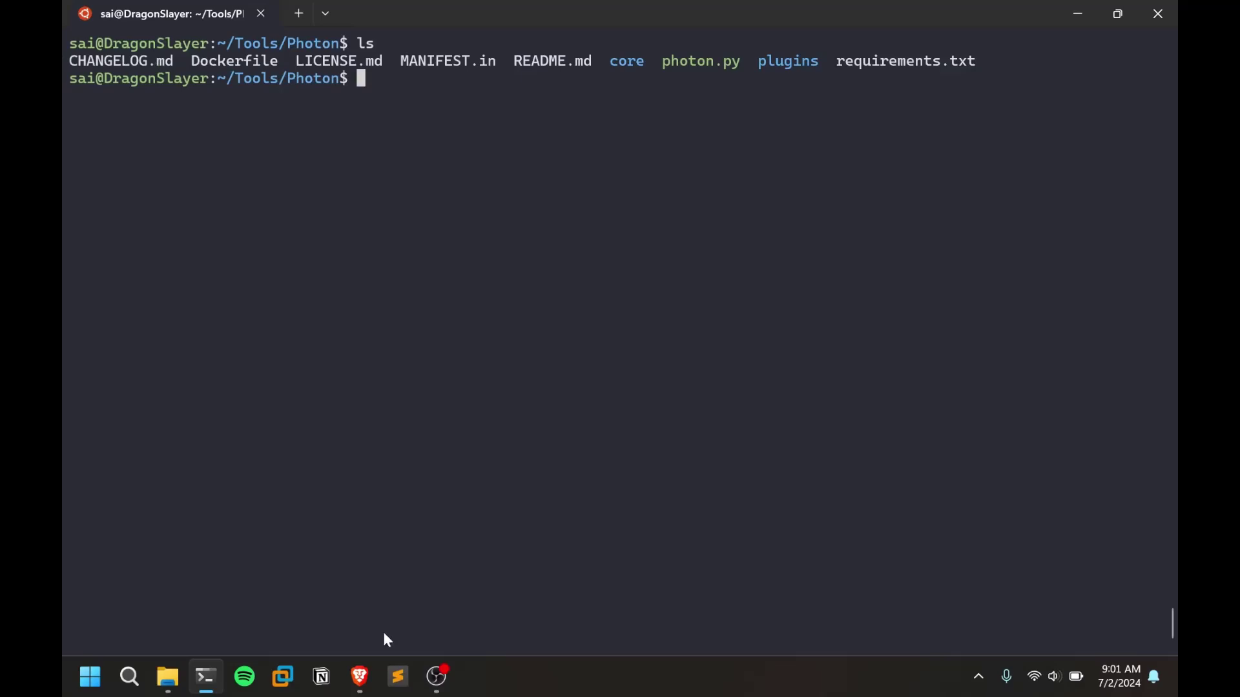
Run pip3 install -r requirements.txt in ~/Tools/Photon, which reports all requirements already satisfied.
{"action": "left_click", "coordinate": [360, 677]}
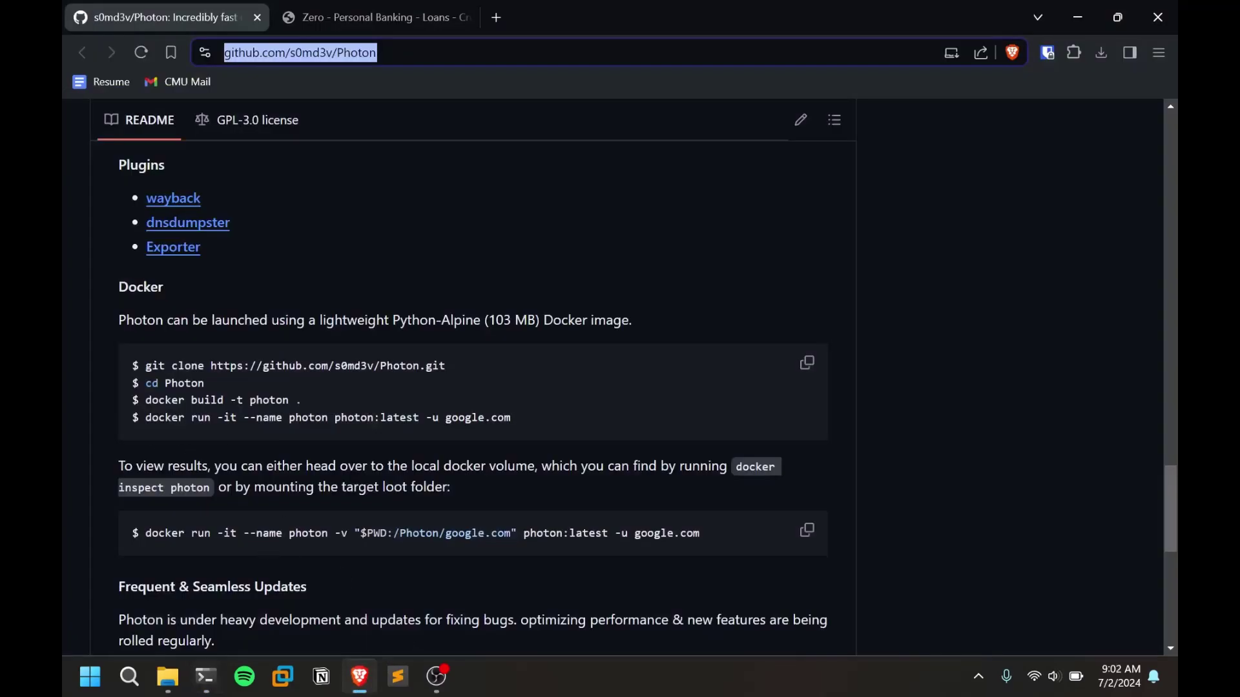
{"action": "key", "text": "alt+Tab"}
{"action": "key", "text": "alt+Tab"}
{"action": "key", "text": "alt+Tab"}
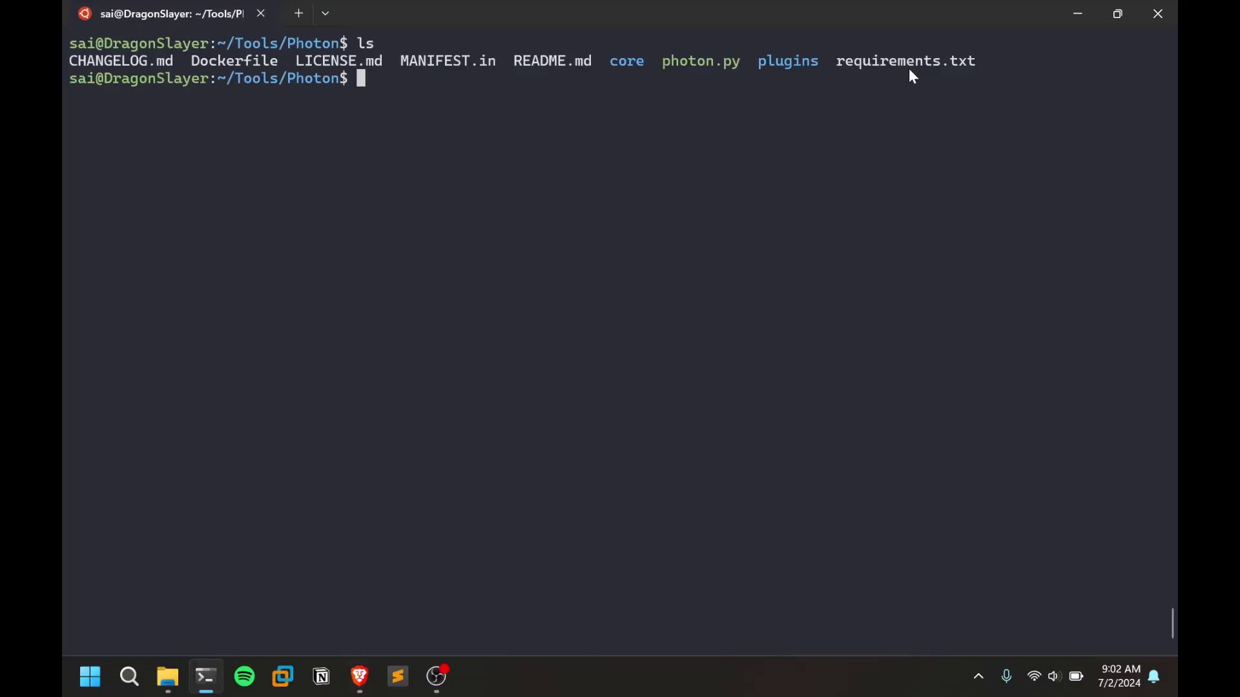
{"action": "left_click_drag", "start_coordinate": [838, 61], "coordinate": [968, 61]}
{"action": "key", "text": "ctrl+c"}
{"action": "type", "text": "pip3 install -r re"}
{"action": "key", "text": "Tab"}
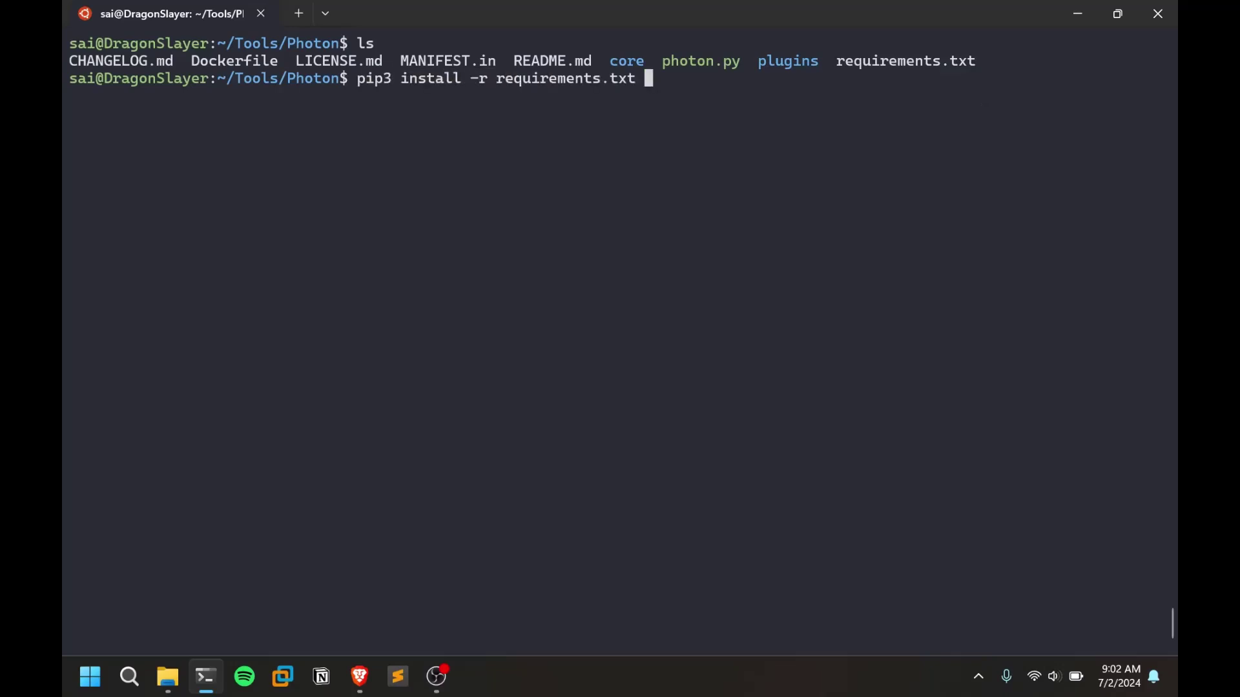
{"action": "key", "text": "Return"}
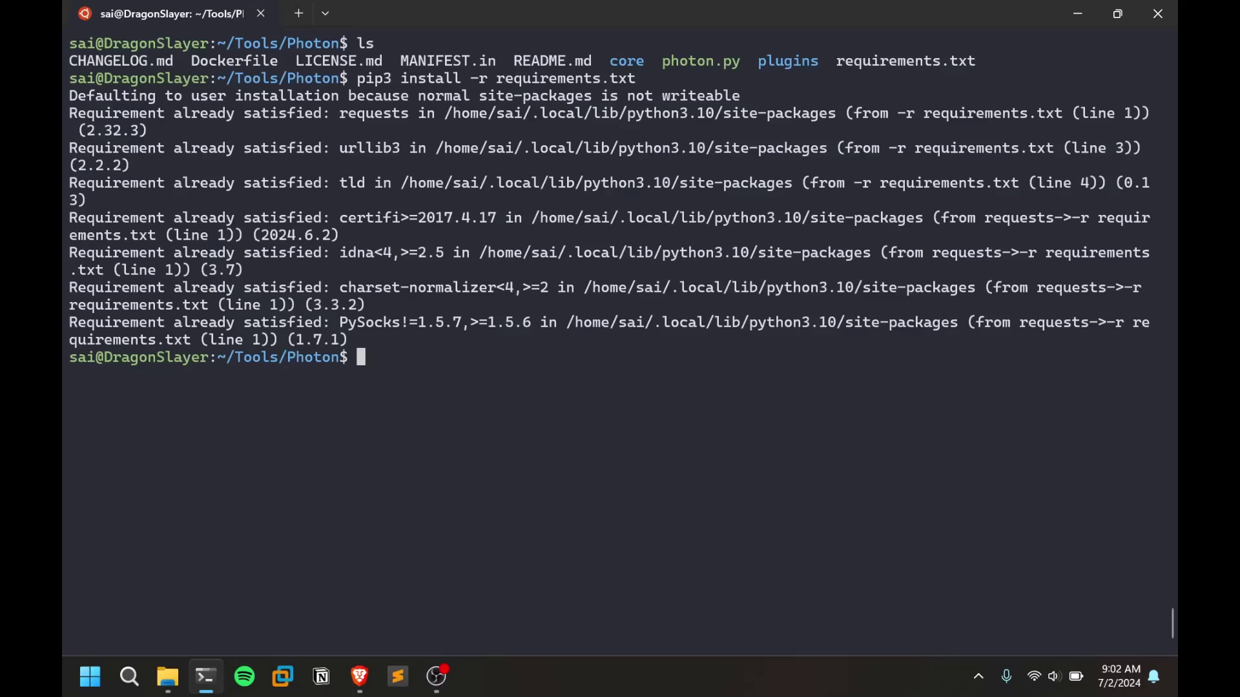
Make photon.py executable with chmod +x photon.py.
{"action": "type", "text": "chmod pho"}
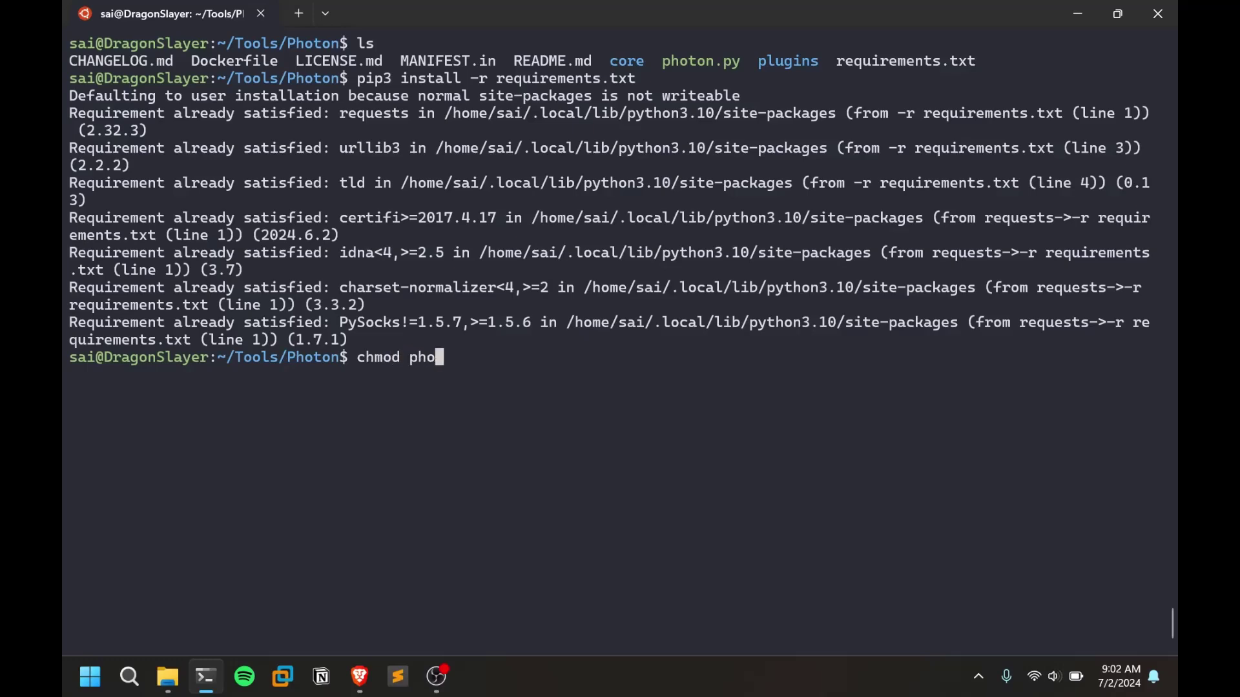
{"action": "key", "text": "Tab"}
{"action": "type", "text": "t"}
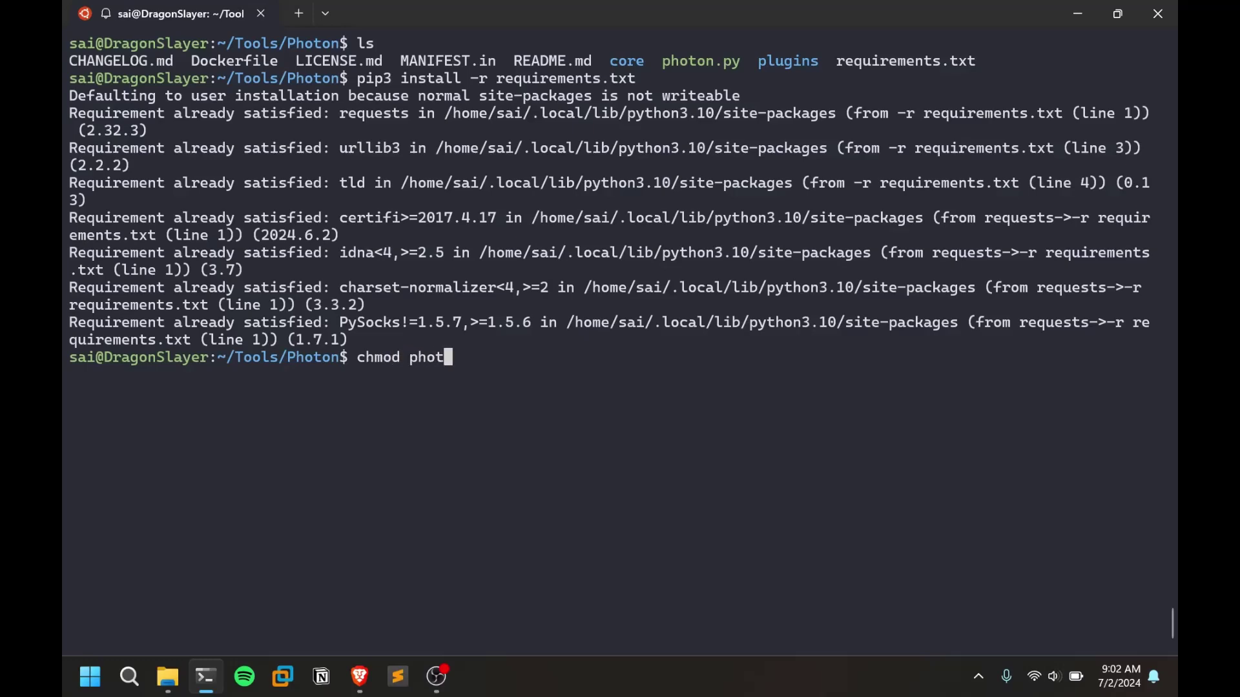
{"action": "key", "text": "BackSpace"}
{"action": "key", "text": "BackSpace"}
{"action": "key", "text": "BackSpace"}
{"action": "key", "text": "BackSpace"}
{"action": "type", "text": "+x p"}
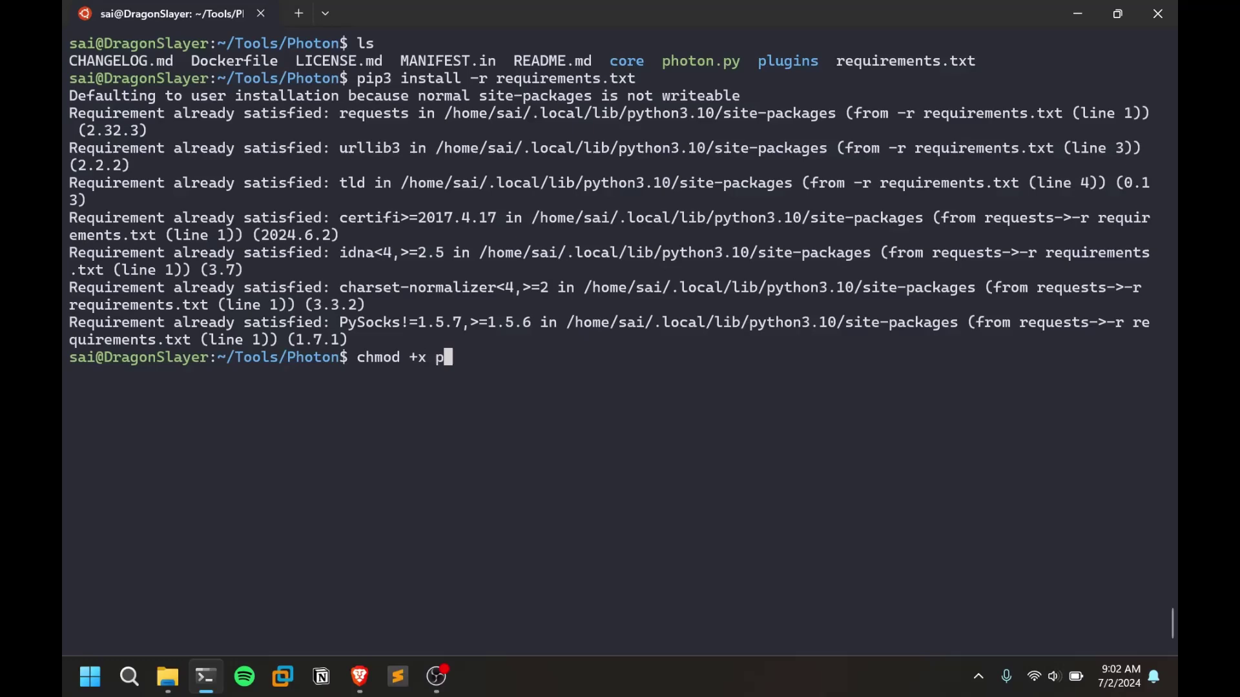
{"action": "type", "text": "hoton.py"}
{"action": "key", "text": "ctrl+l"}
{"action": "key", "text": "Return"}
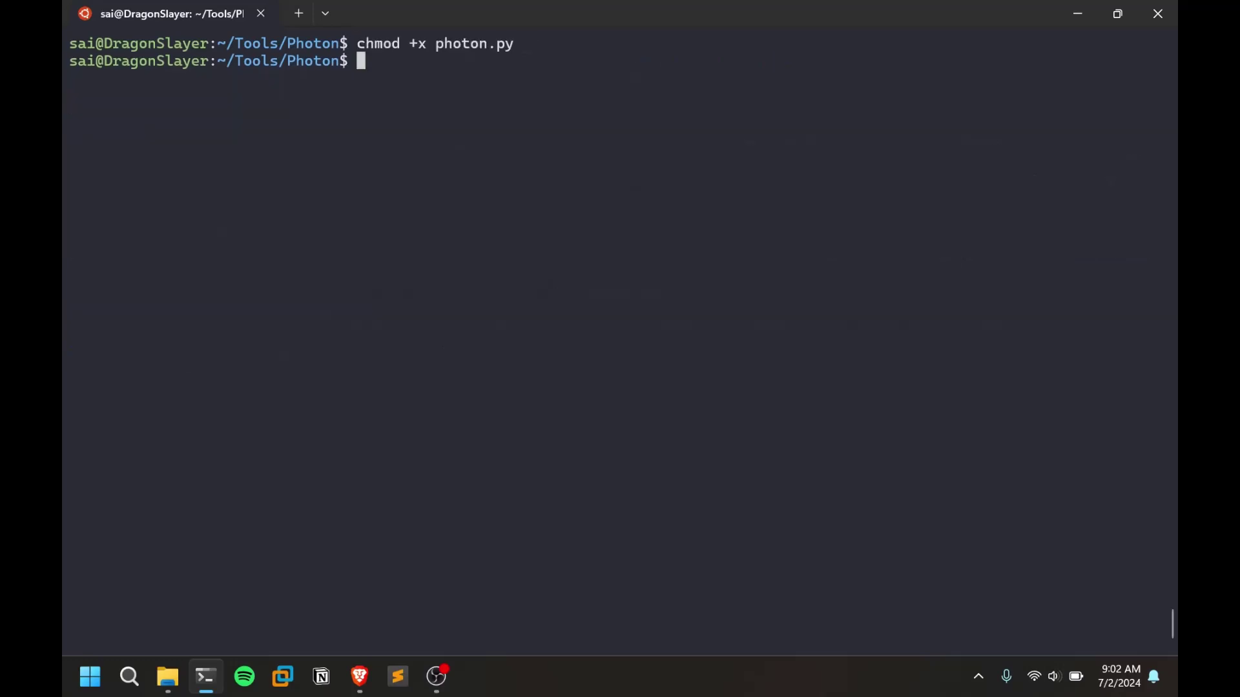
Run ./photon.py to display Photon v1.3.2's usage help.
{"action": "key", "text": "ctrl+l"}
{"action": "type", "text": "./"}
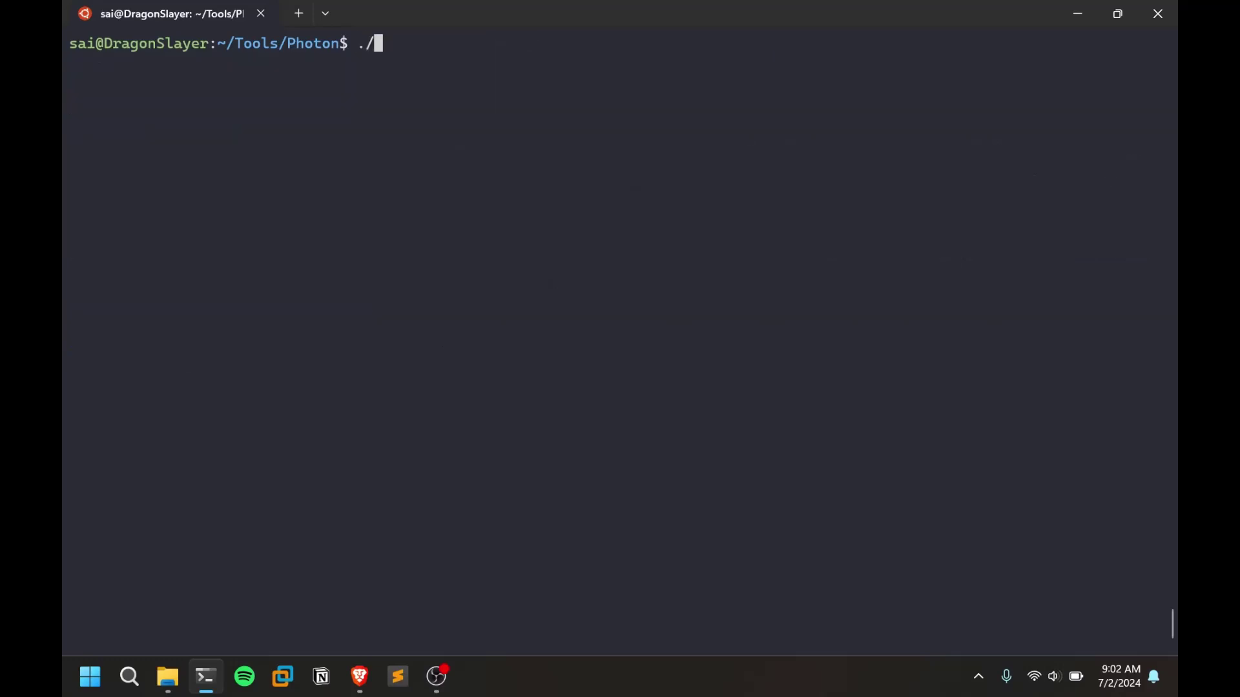
{"action": "type", "text": "ph"}
{"action": "key", "text": "Tab"}
{"action": "key", "text": "Return"}
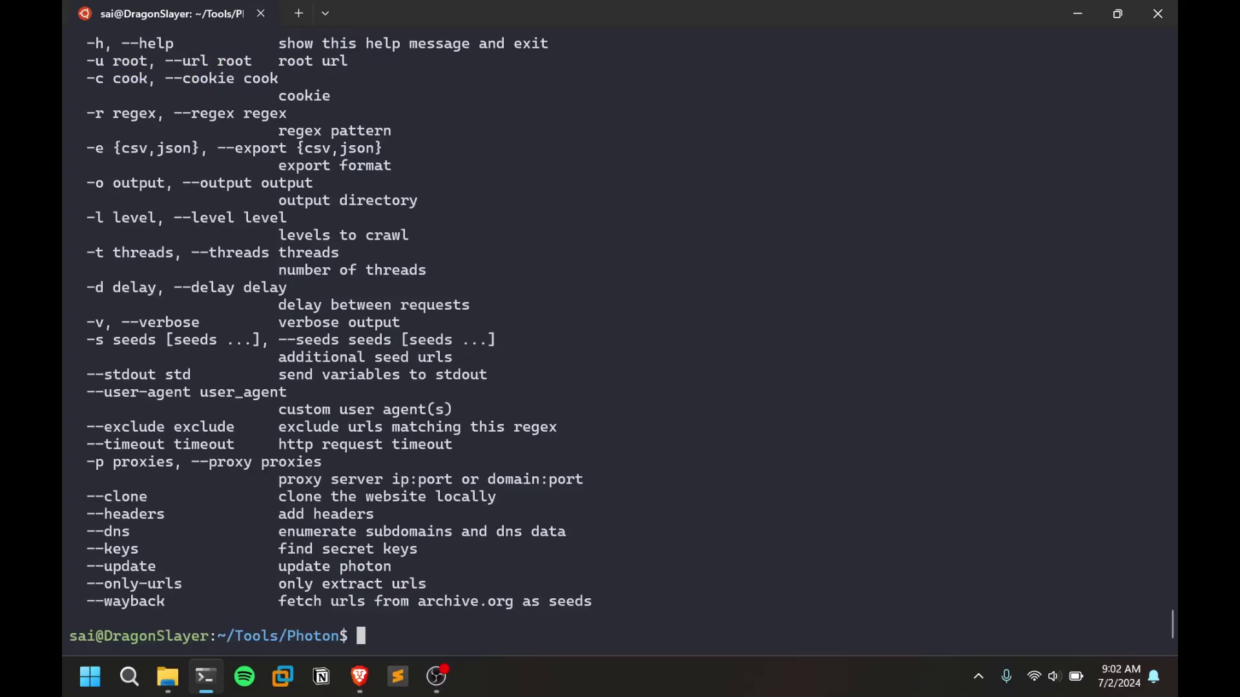
Scroll through the help options list and select the -u root, --url root line.
{"action": "scroll", "coordinate": [466, 230], "scroll_direction": "up", "scroll_amount": 6}
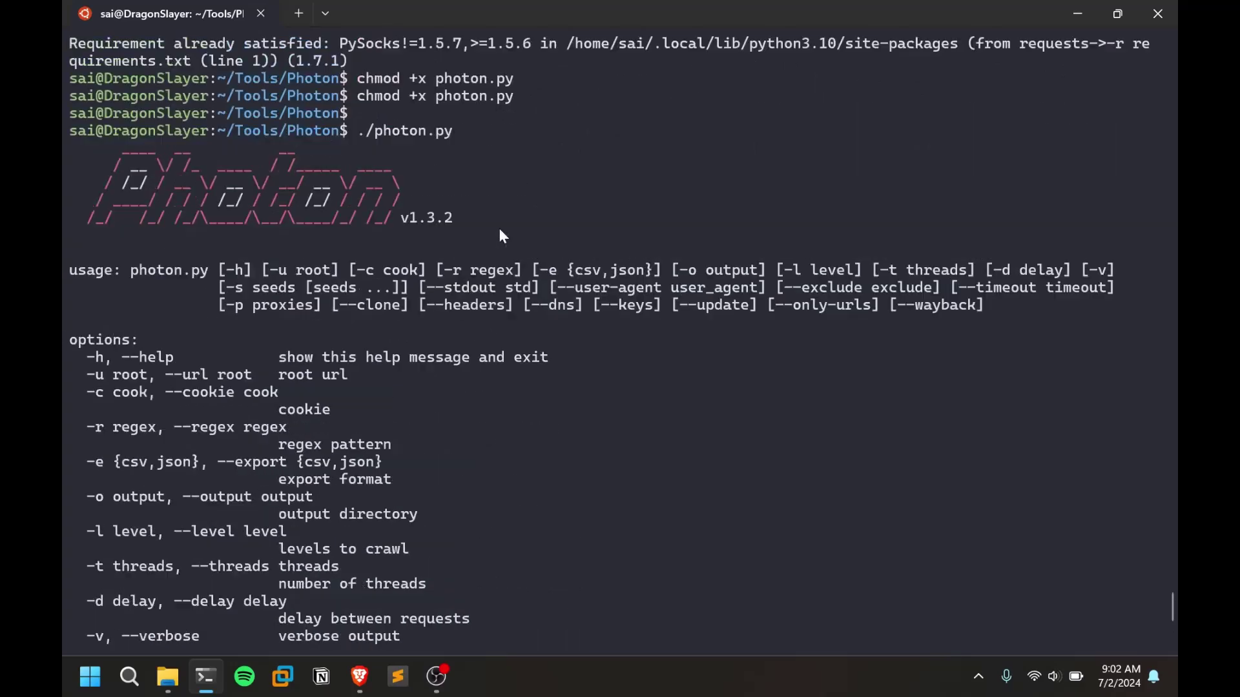
{"action": "scroll", "coordinate": [501, 231], "scroll_direction": "up", "scroll_amount": 1}
{"action": "scroll", "coordinate": [371, 230], "scroll_direction": "down", "scroll_amount": 3}
{"action": "scroll", "coordinate": [438, 165], "scroll_direction": "up", "scroll_amount": 1}
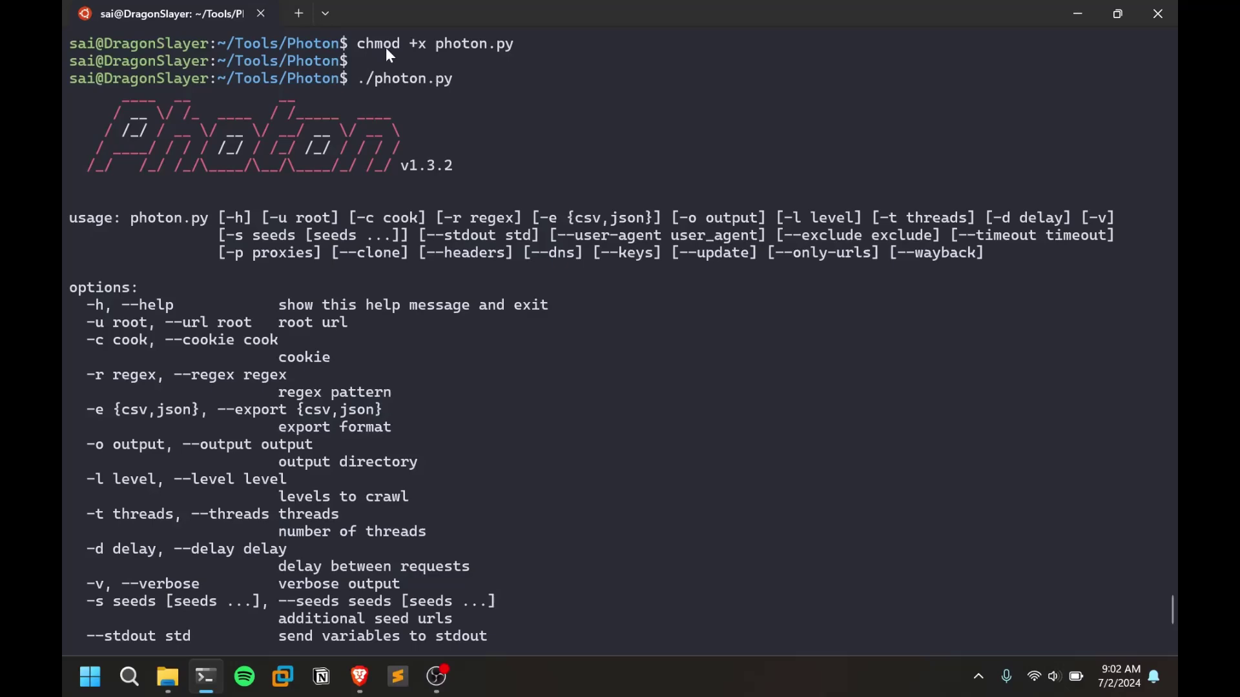
{"action": "scroll", "coordinate": [741, 171], "scroll_direction": "down", "scroll_amount": 5}
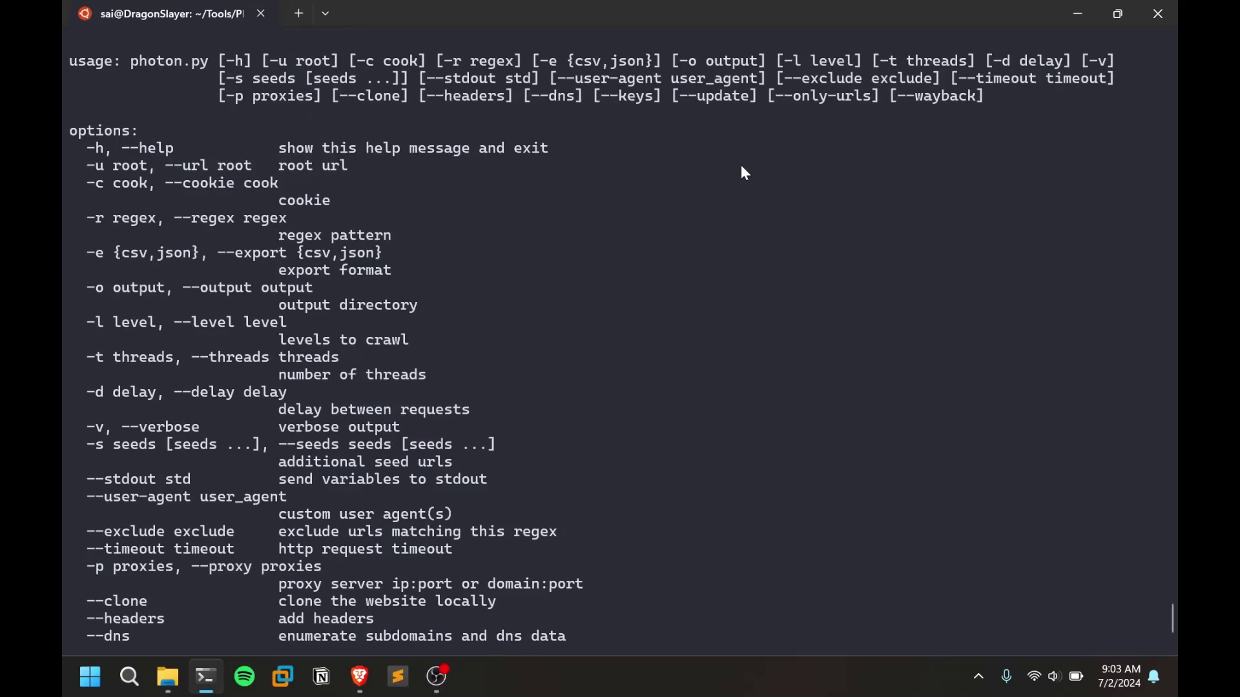
{"action": "scroll", "coordinate": [725, 138], "scroll_direction": "up", "scroll_amount": 5}
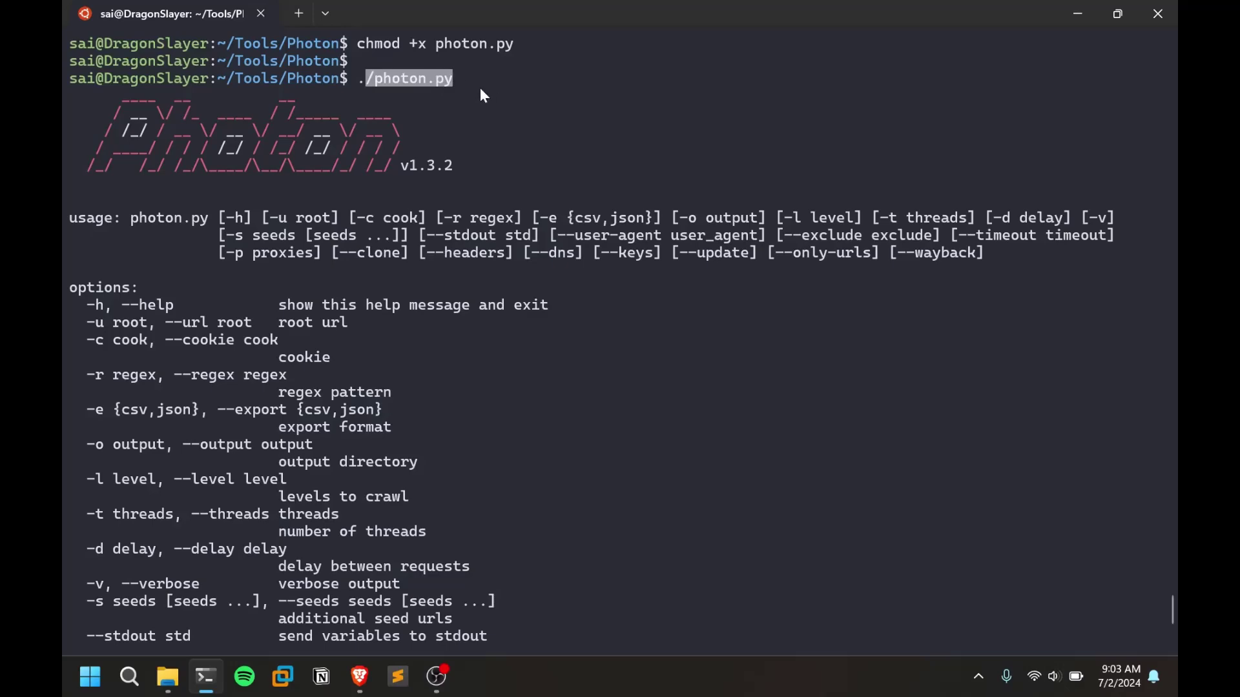
{"action": "scroll", "coordinate": [481, 102], "scroll_direction": "down", "scroll_amount": 1}
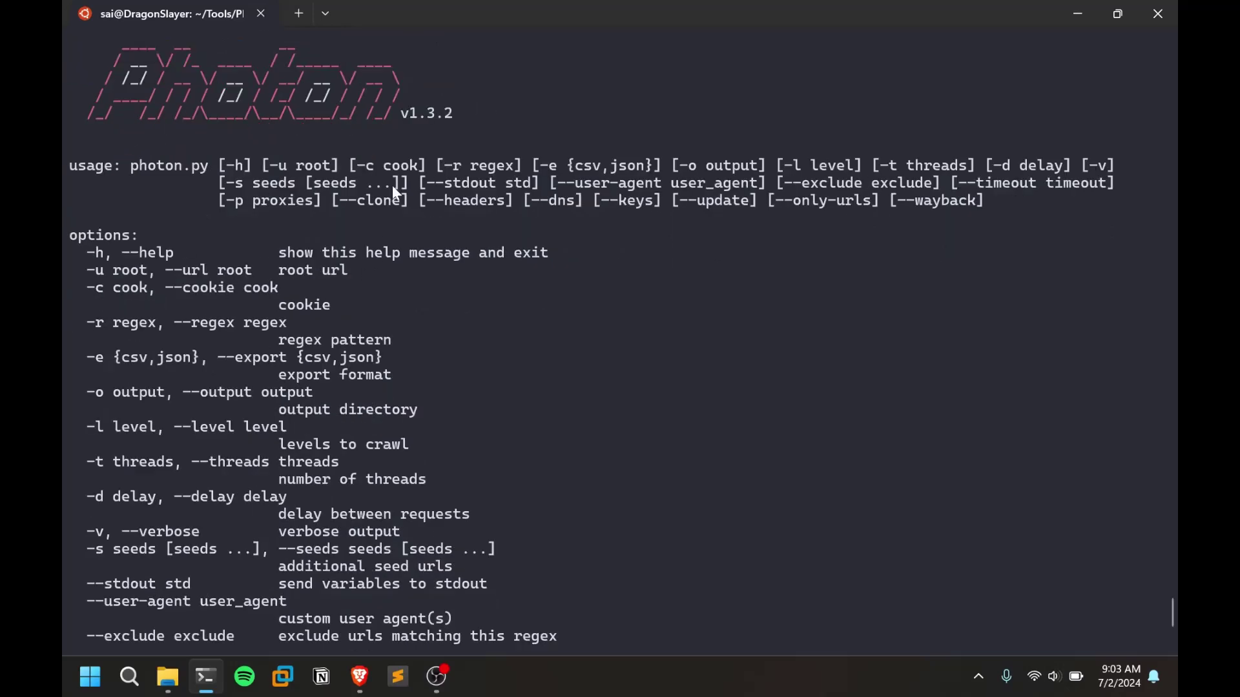
{"action": "scroll", "coordinate": [396, 192], "scroll_direction": "down", "scroll_amount": 1}
{"action": "scroll", "coordinate": [382, 199], "scroll_direction": "down", "scroll_amount": 1}
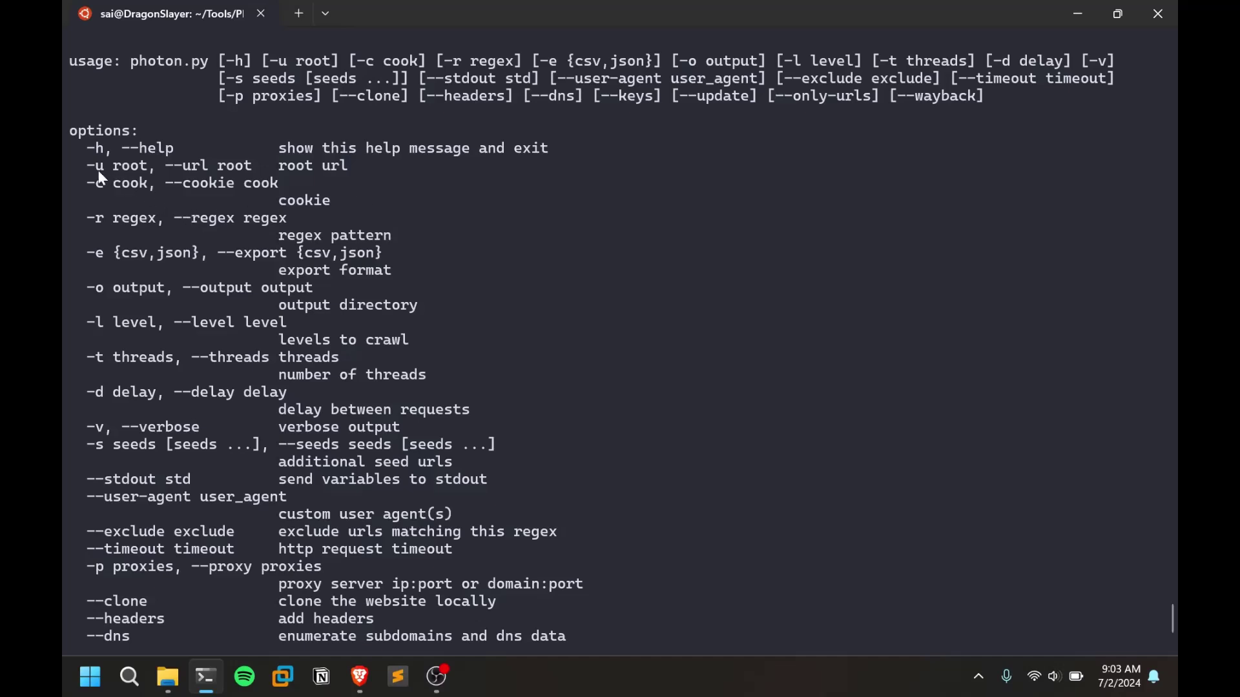
{"action": "left_click_drag", "start_coordinate": [87, 169], "coordinate": [196, 170]}
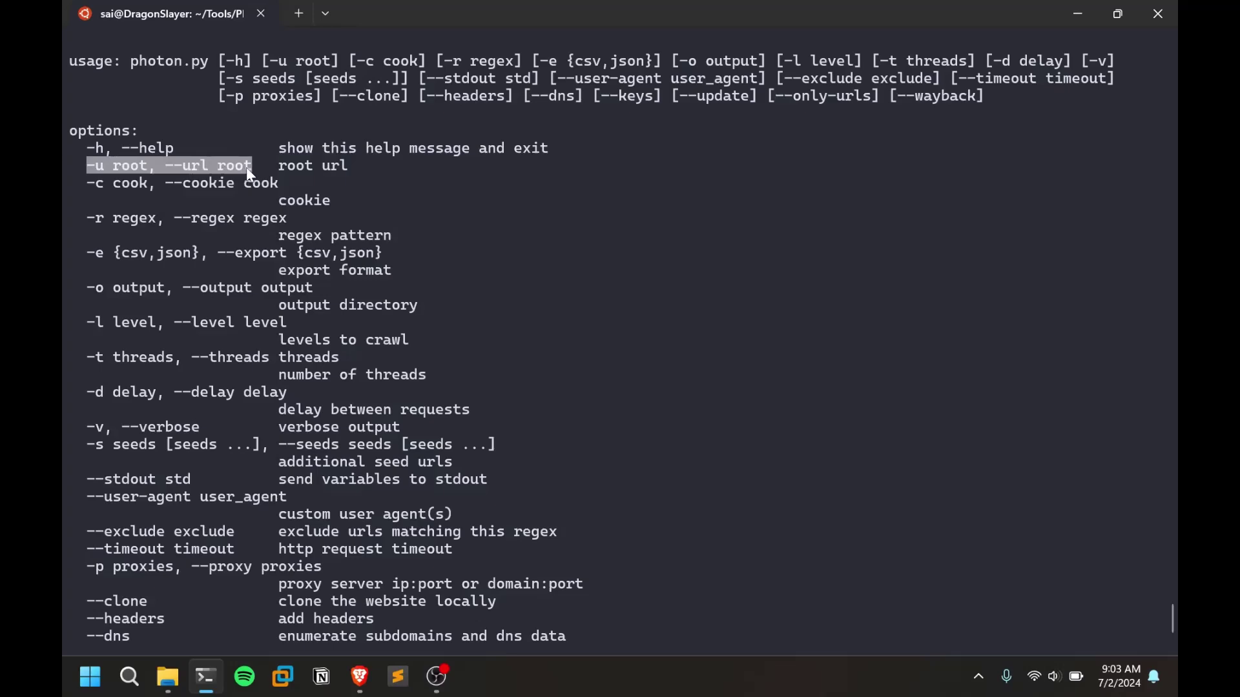
{"action": "key", "text": "ctrl+c"}
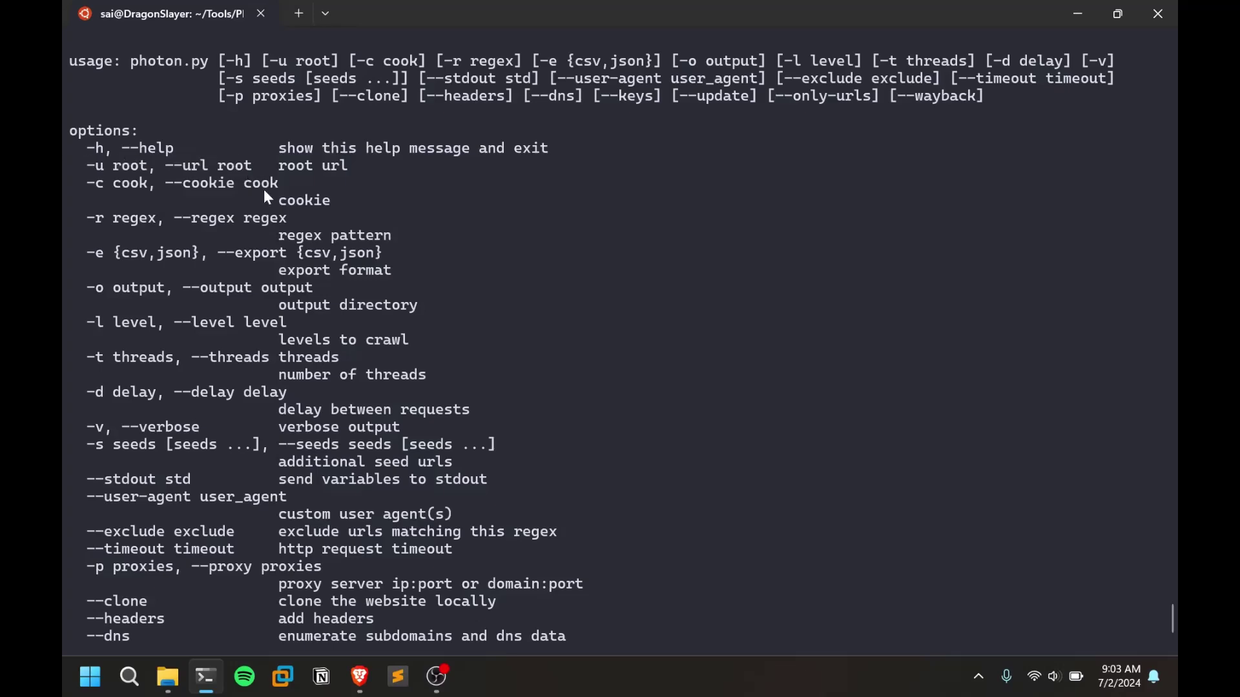
{"action": "left_click", "coordinate": [360, 676]}
{"action": "left_click", "coordinate": [336, 16]}
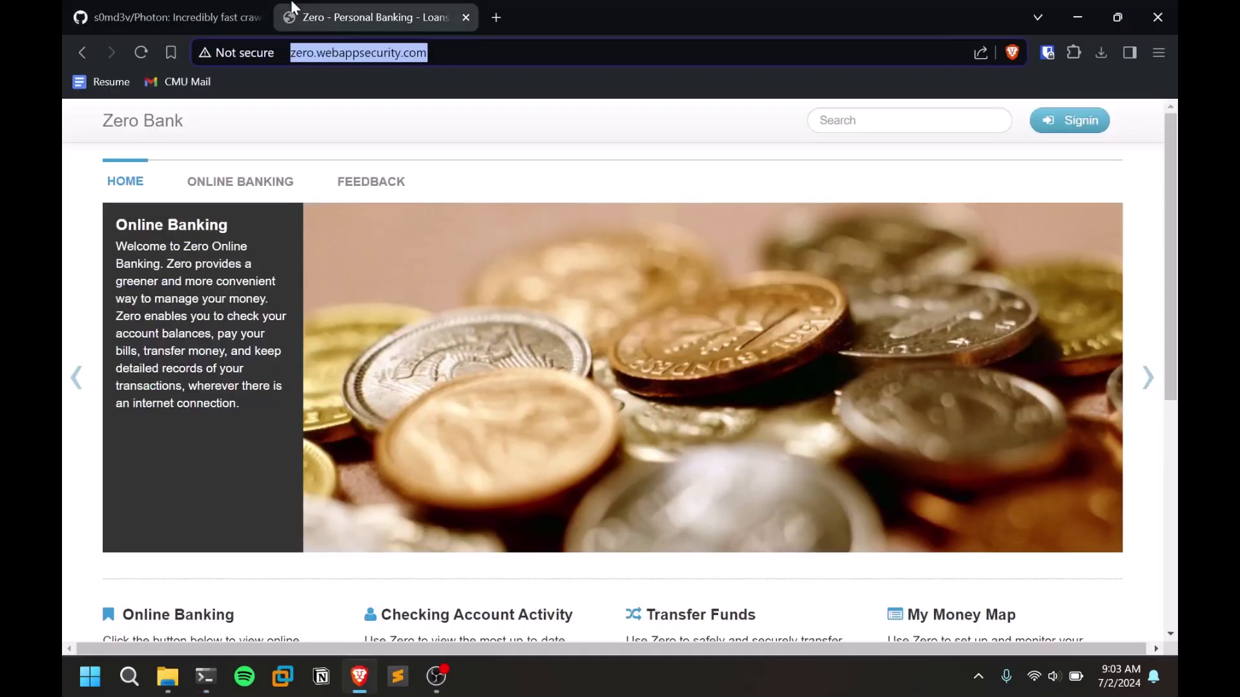
{"action": "scroll", "coordinate": [622, 331], "scroll_direction": "down", "scroll_amount": 6}
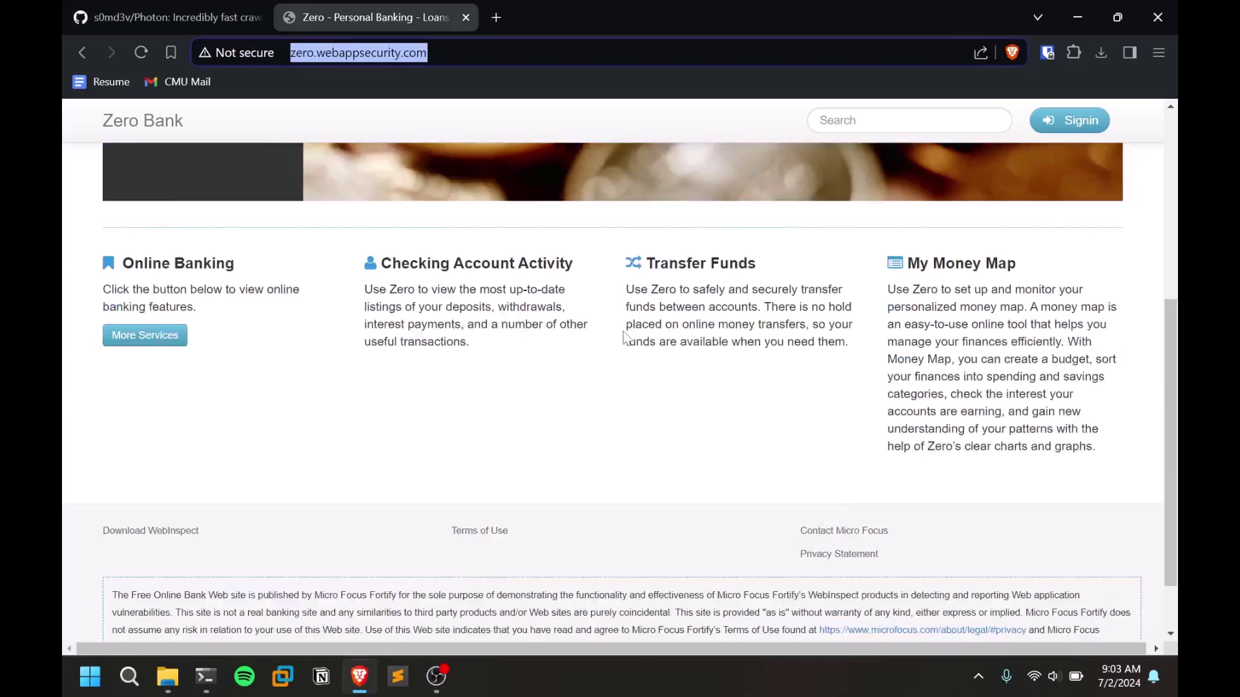
{"action": "key", "text": "F5"}
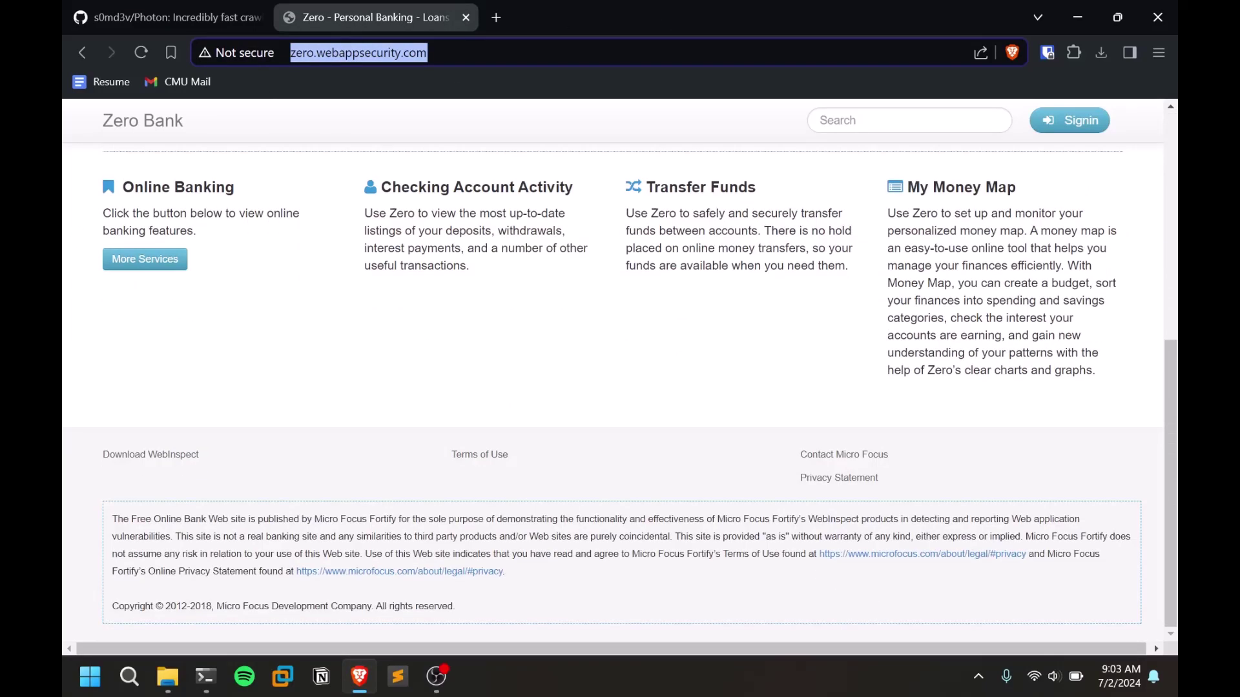
{"action": "left_click", "coordinate": [1076, 17]}
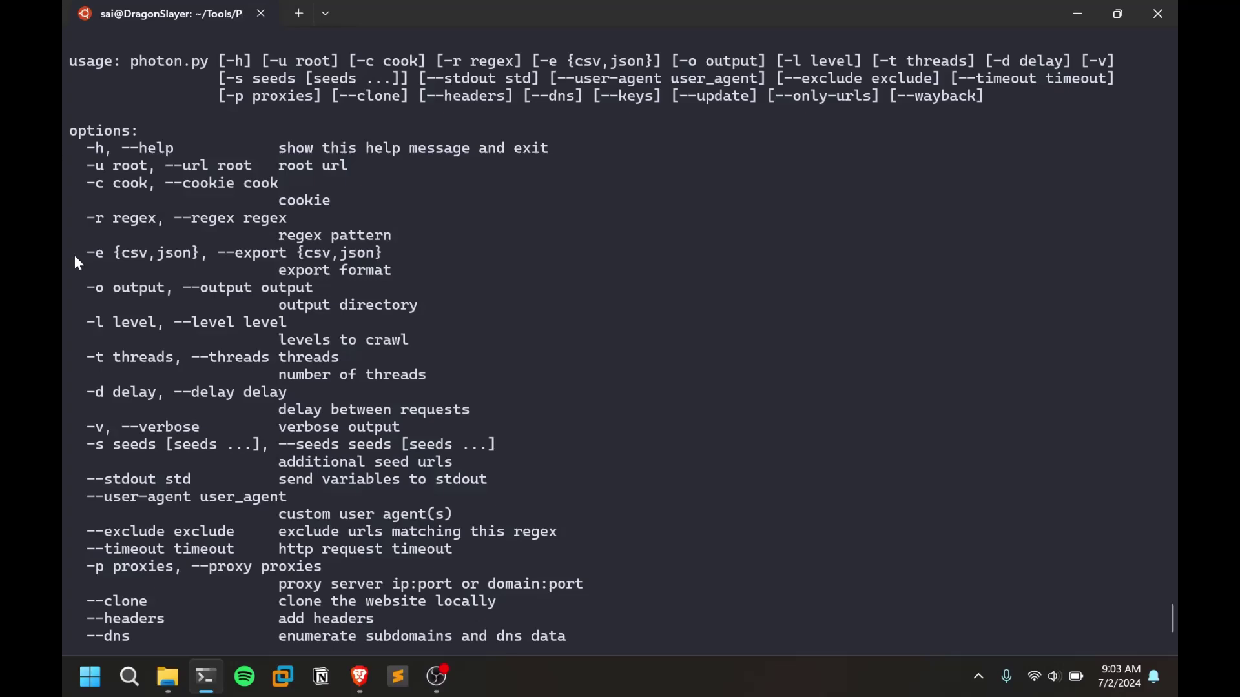
Scroll down the Photon help output to read the --keys option.
{"action": "scroll", "coordinate": [275, 220], "scroll_direction": "down", "scroll_amount": 1}
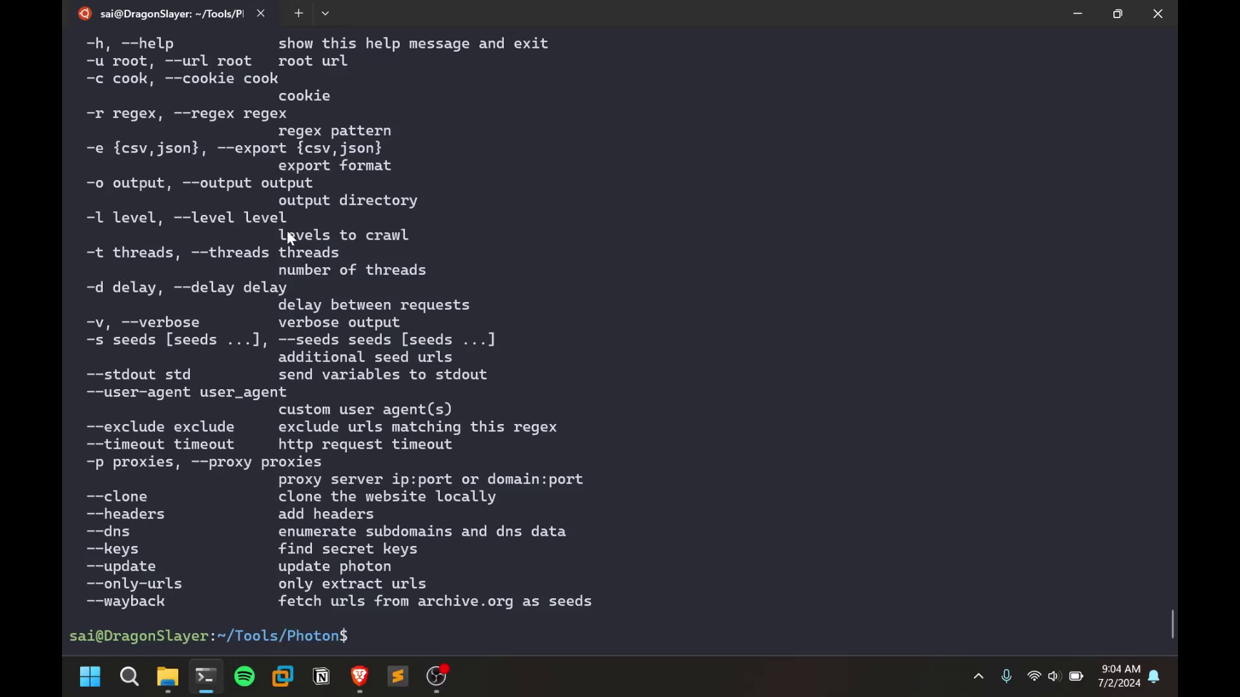
{"action": "mouse_move", "coordinate": [376, 673]}
{"action": "key", "text": "ctrl+l"}
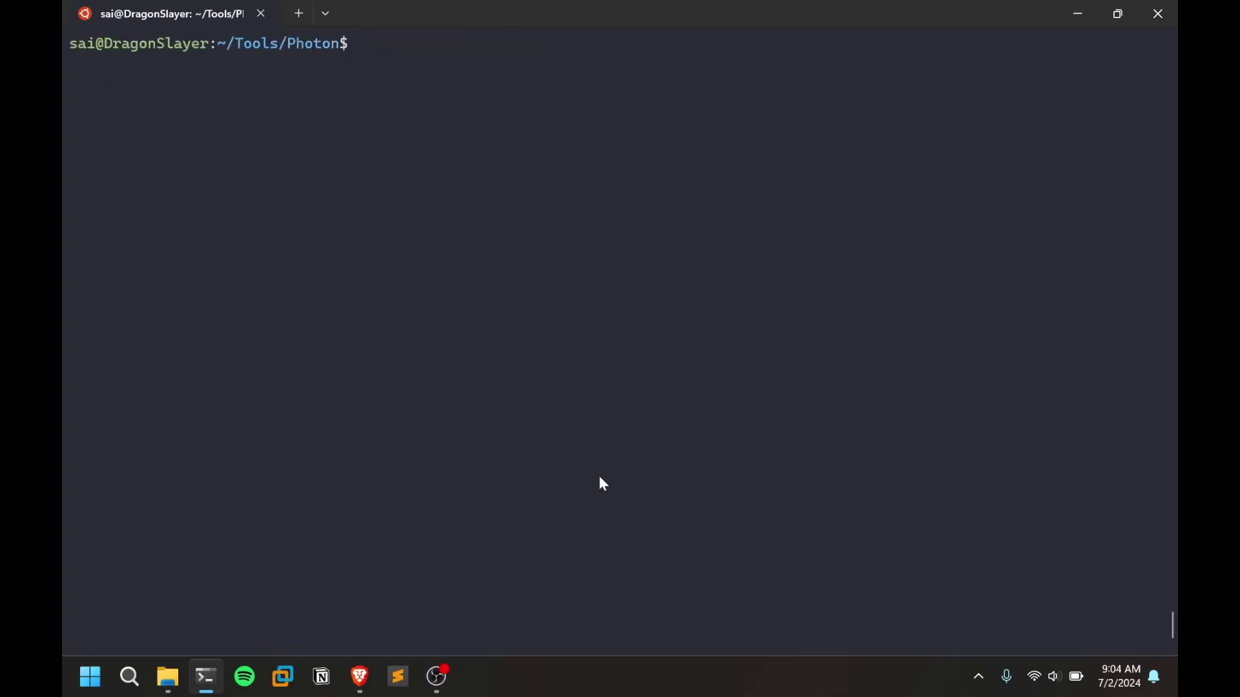
{"action": "key", "text": "alt+Tab"}
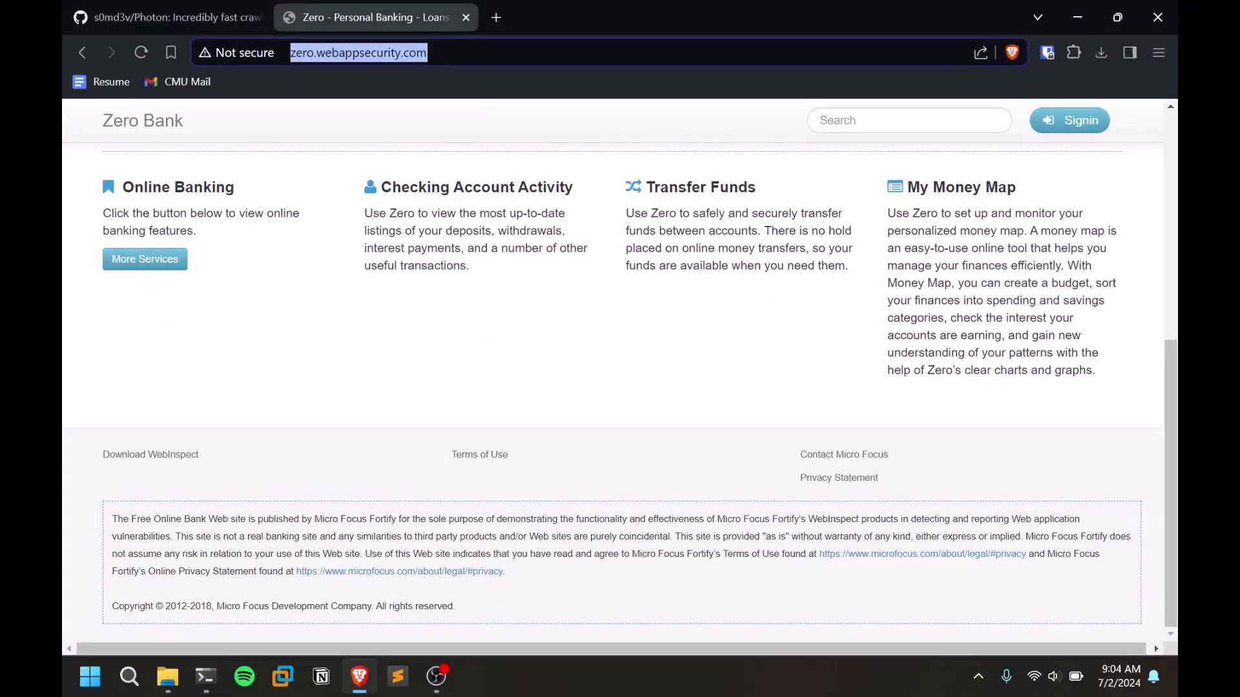
{"action": "key", "text": "alt+Tab"}
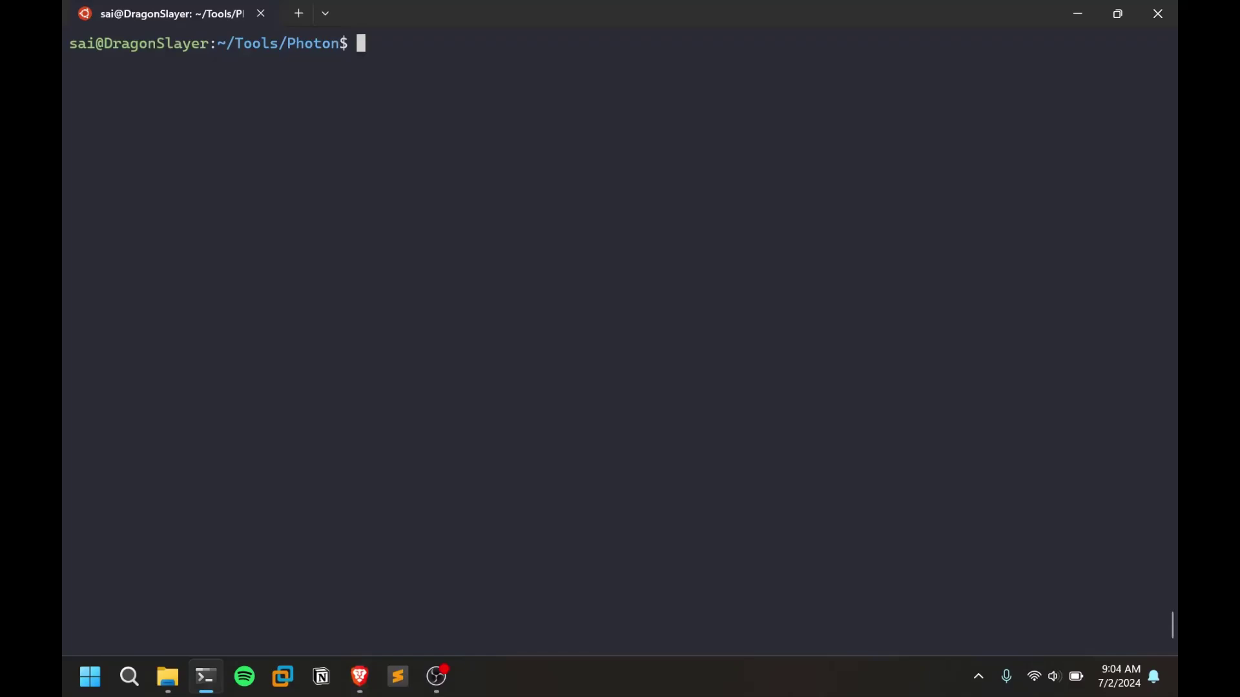
{"action": "type", "text": "./pho"}
{"action": "key", "text": "Tab"}
{"action": "type", "text": "-u"}
{"action": "key", "text": "ctrl+v"}
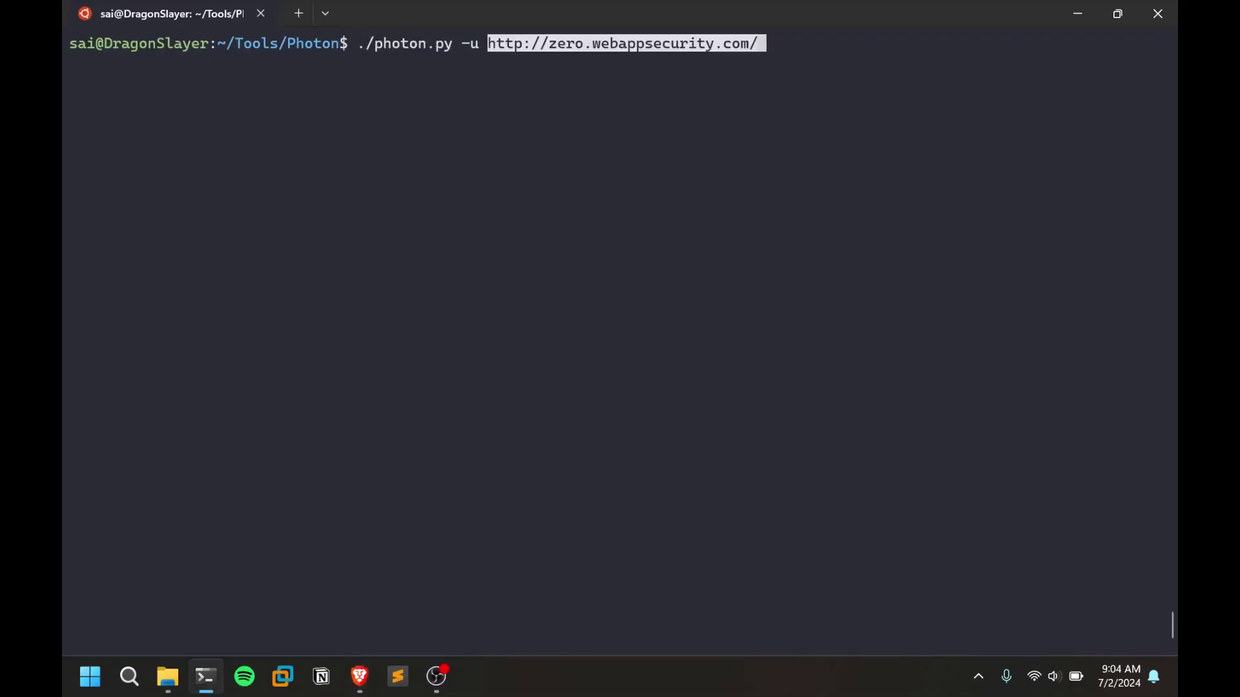
{"action": "key", "text": "Return"}
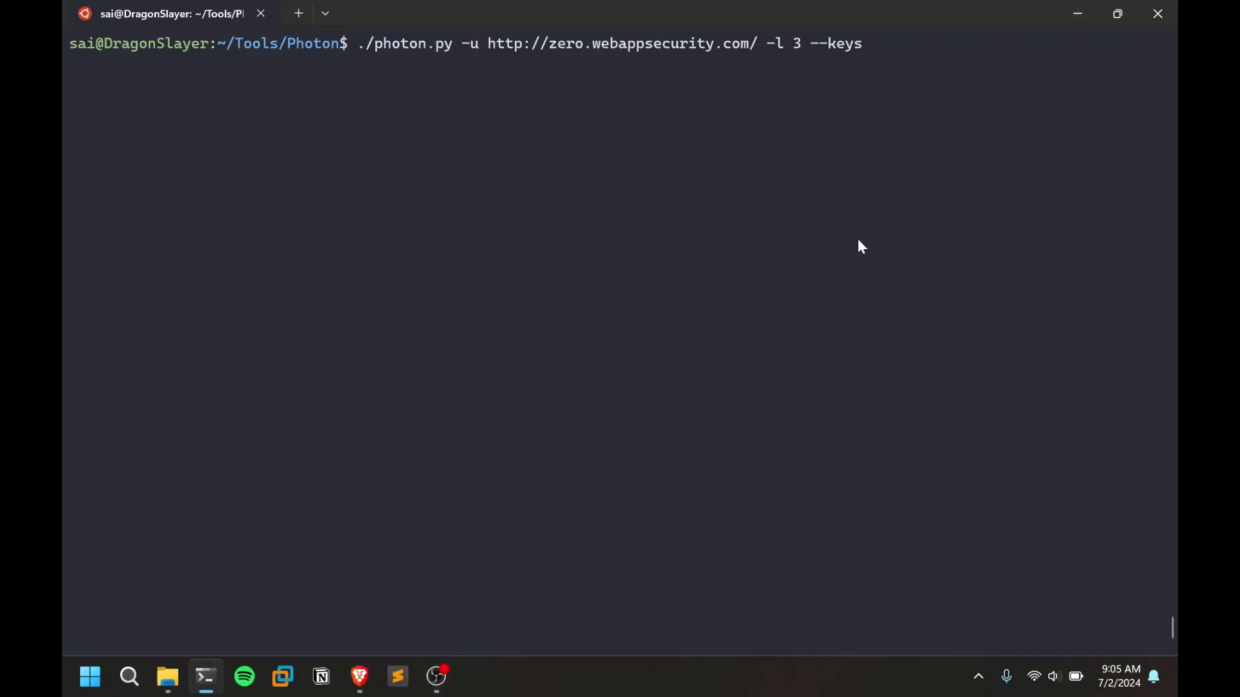
{"action": "key", "text": "Right"}
{"action": "key", "text": "Right"}
{"action": "key", "text": "Right"}
{"action": "key", "text": "Right"}
{"action": "key", "text": "Right"}
{"action": "key", "text": "Right"}
{"action": "key", "text": "Right"}
{"action": "key", "text": "Return"}
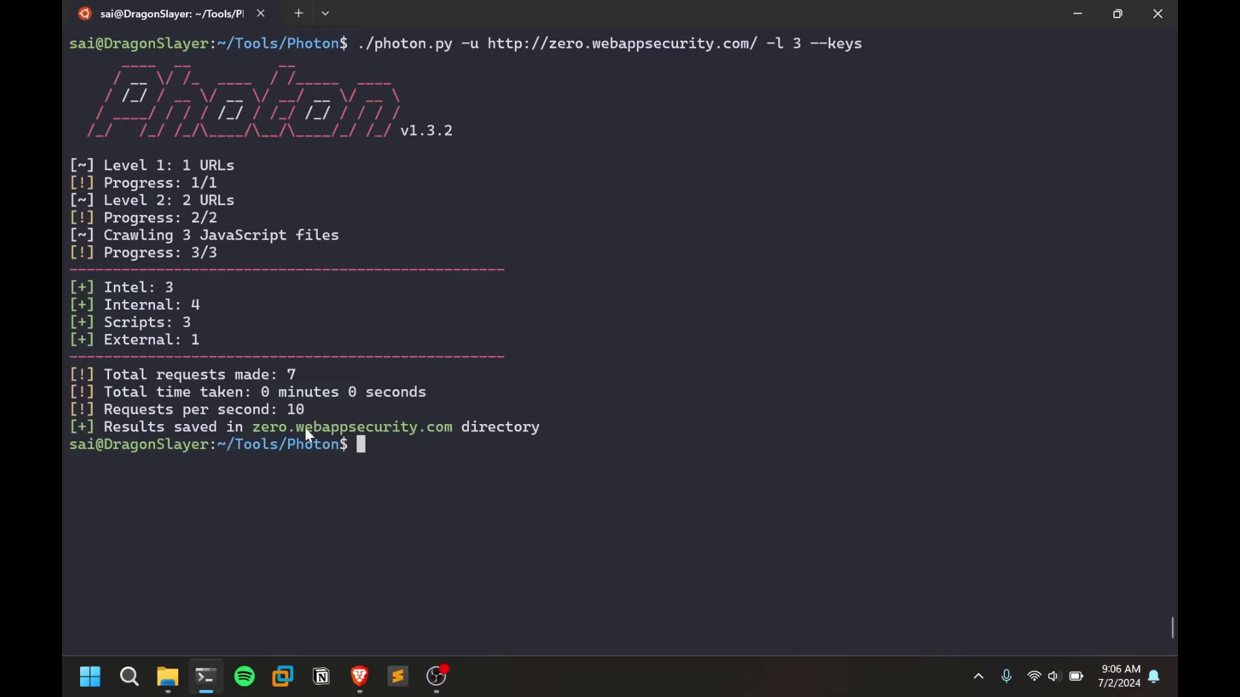
Enter the zero.webappsecurity.com results folder and list its external, intel, internal and scripts files.
{"action": "type", "text": "ls"}
{"action": "key", "text": "Return"}
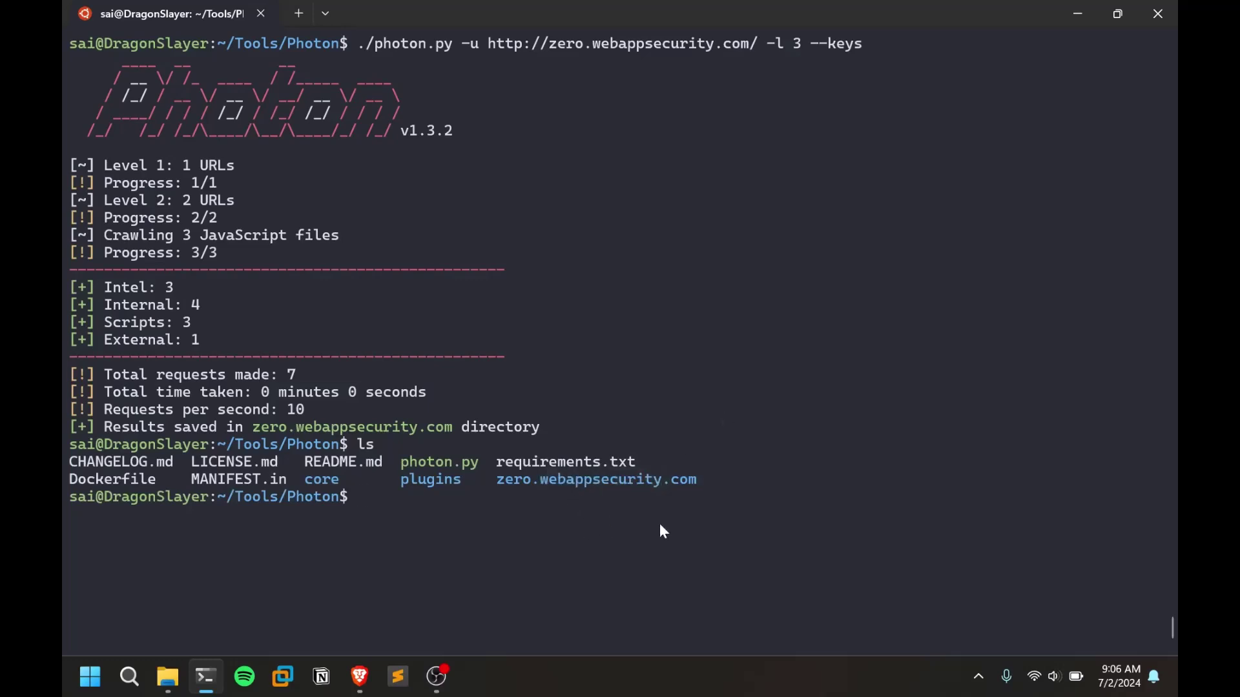
{"action": "type", "text": "cd z"}
{"action": "key", "text": "Tab"}
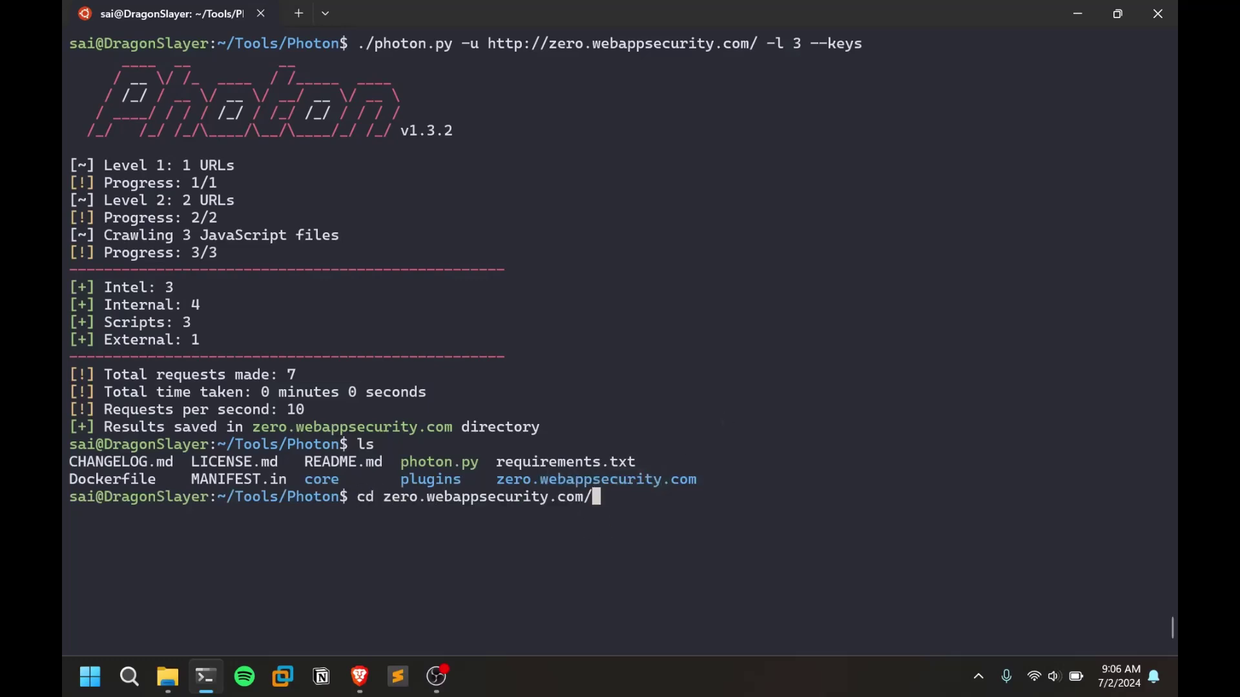
{"action": "key", "text": "Return"}
{"action": "key", "text": "ctrl+l"}
{"action": "type", "text": "ls"}
{"action": "key", "text": "Return"}
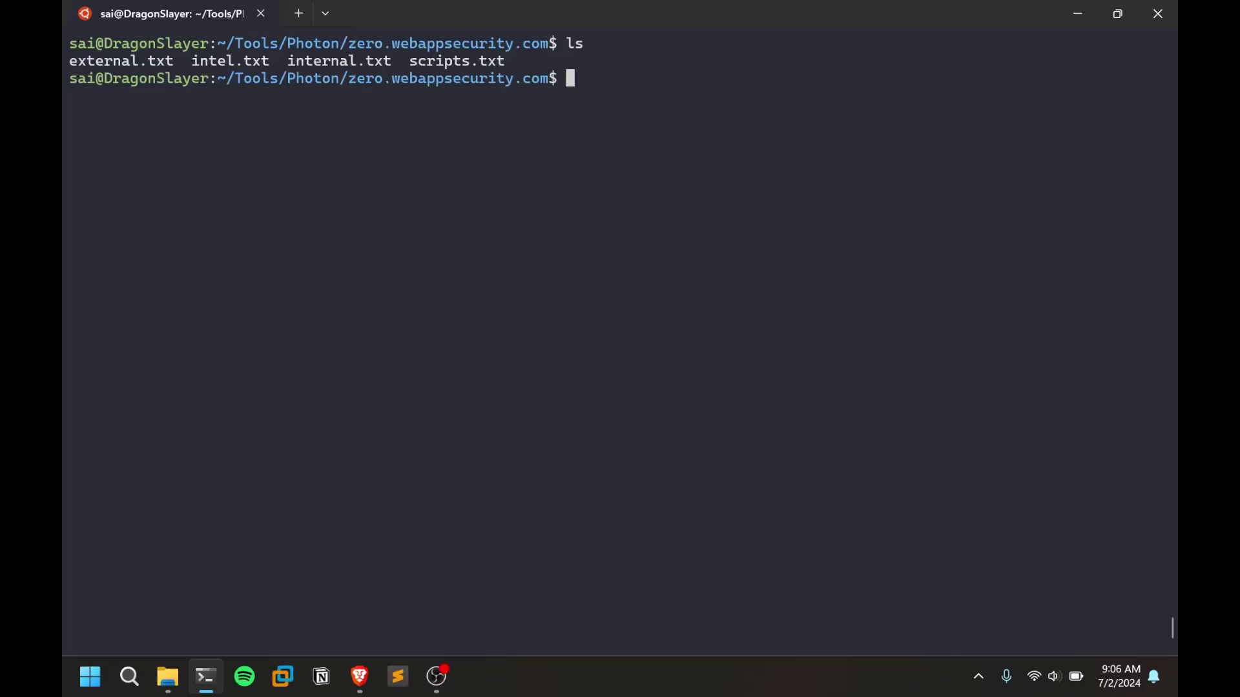
Print scripts.txt to show the three JavaScript URLs.
{"action": "type", "text": "cat sc"}
{"action": "key", "text": "Tab"}
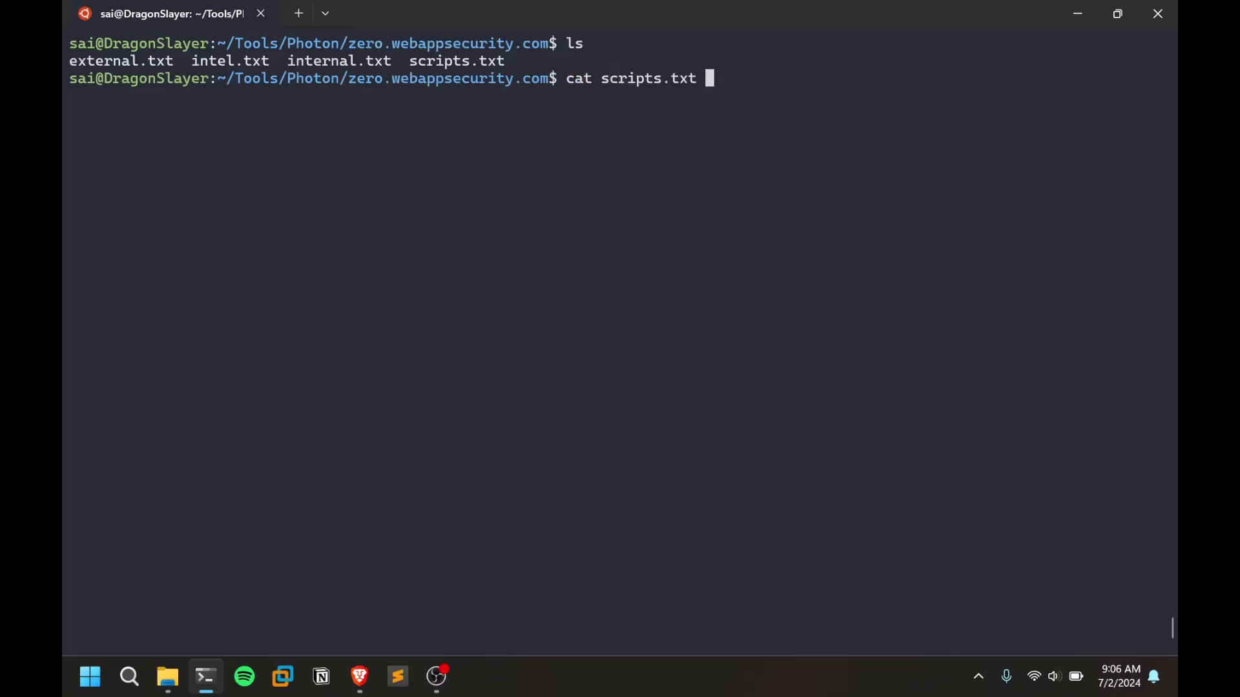
{"action": "key", "text": "Return"}
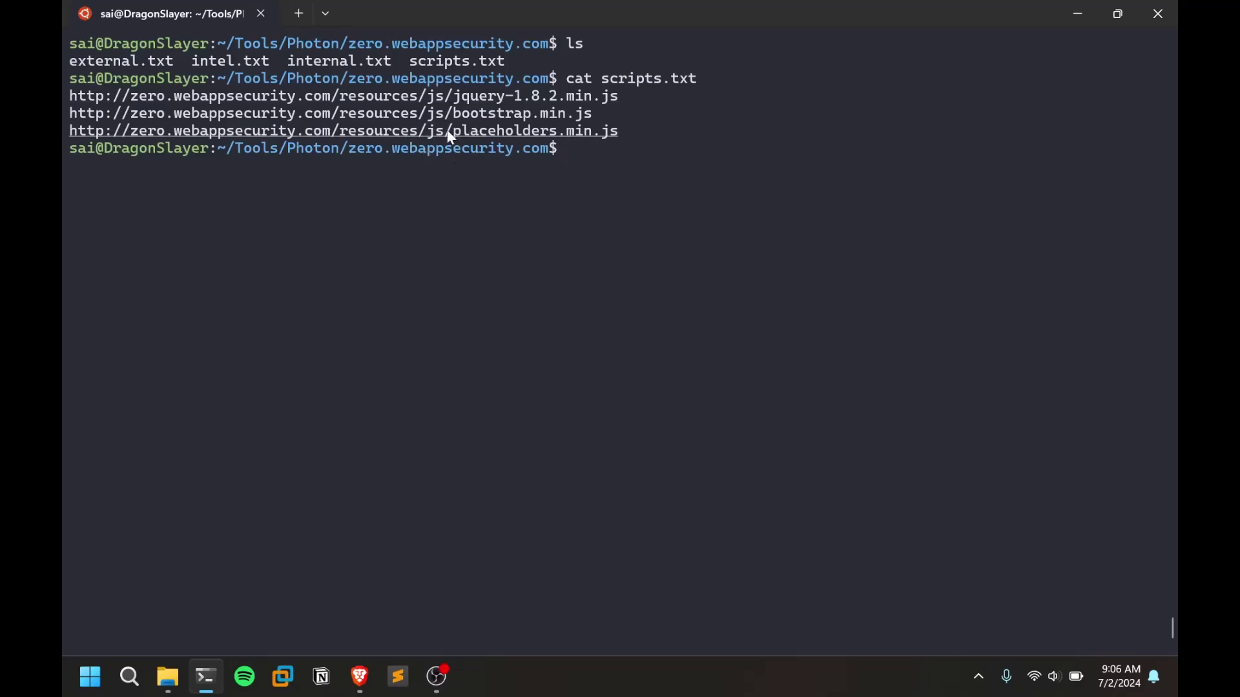
Print internal.txt, showing the four crawled site URLs.
{"action": "type", "text": "cat i"}
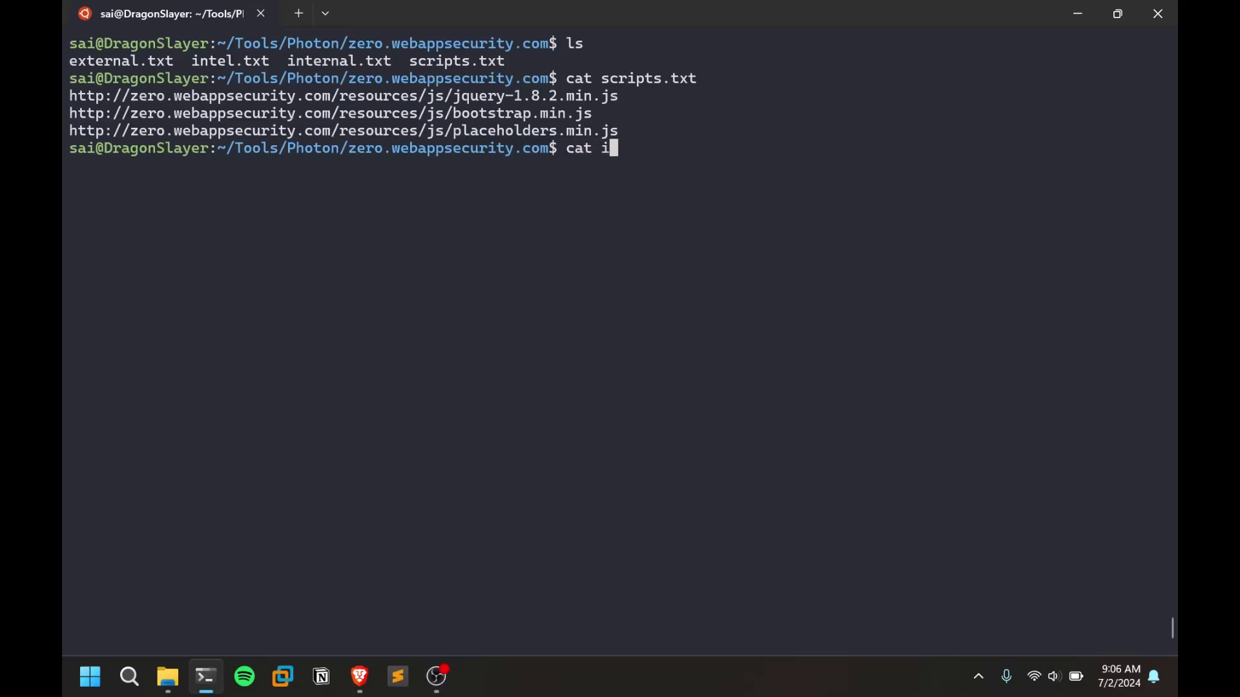
{"action": "key", "text": "Tab"}
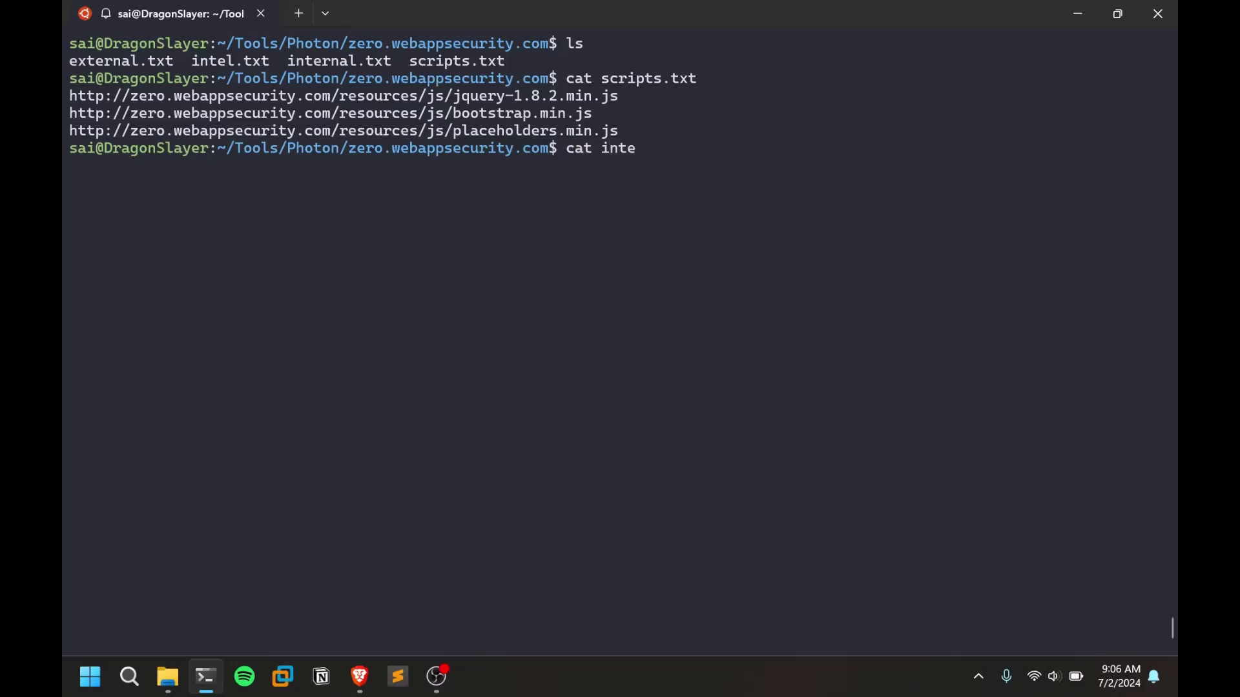
{"action": "type", "text": "r"}
{"action": "key", "text": "Tab"}
{"action": "key", "text": "Return"}
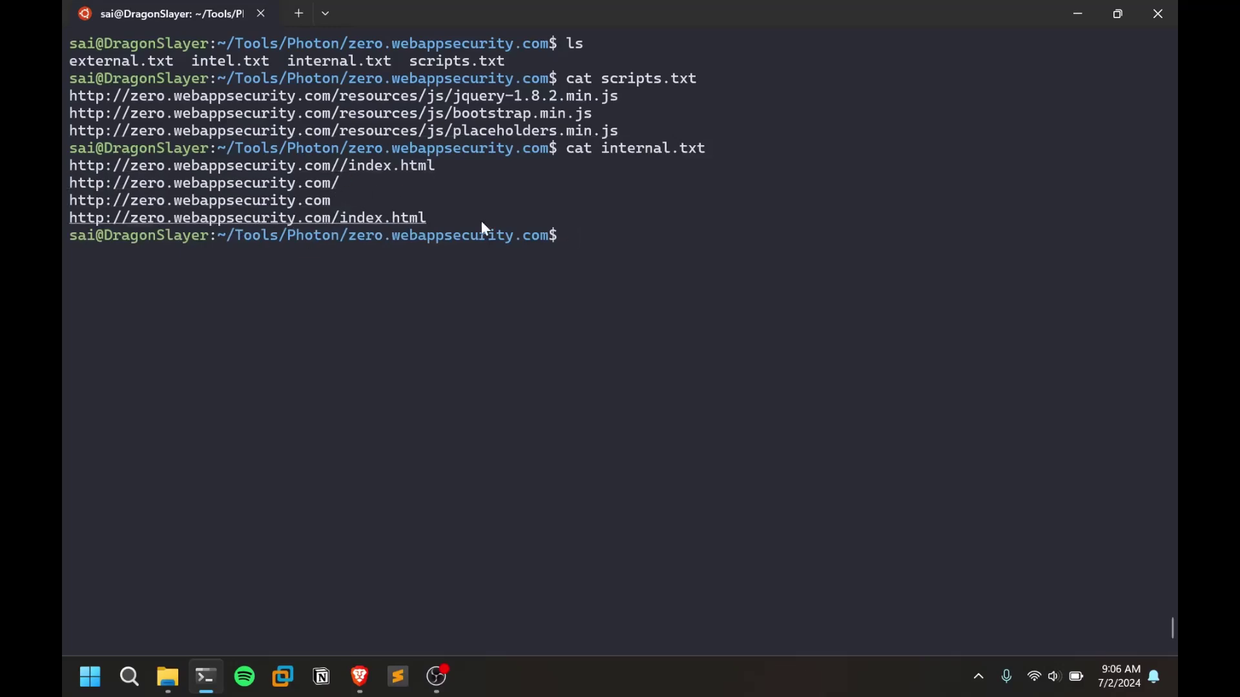
Print intel.txt's three microfocus privacy entries and external.txt's single legal link.
{"action": "type", "text": "cat inte"}
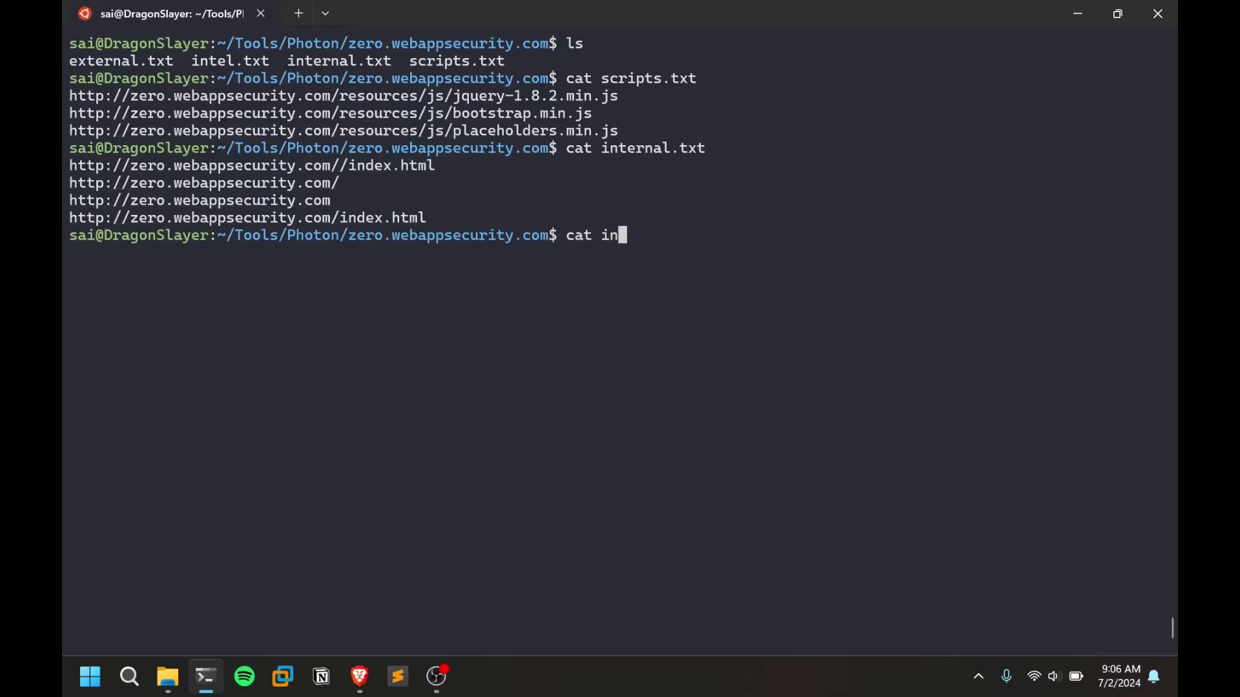
{"action": "key", "text": "Tab"}
{"action": "type", "text": "l"}
{"action": "key", "text": "Tab"}
{"action": "key", "text": "Return"}
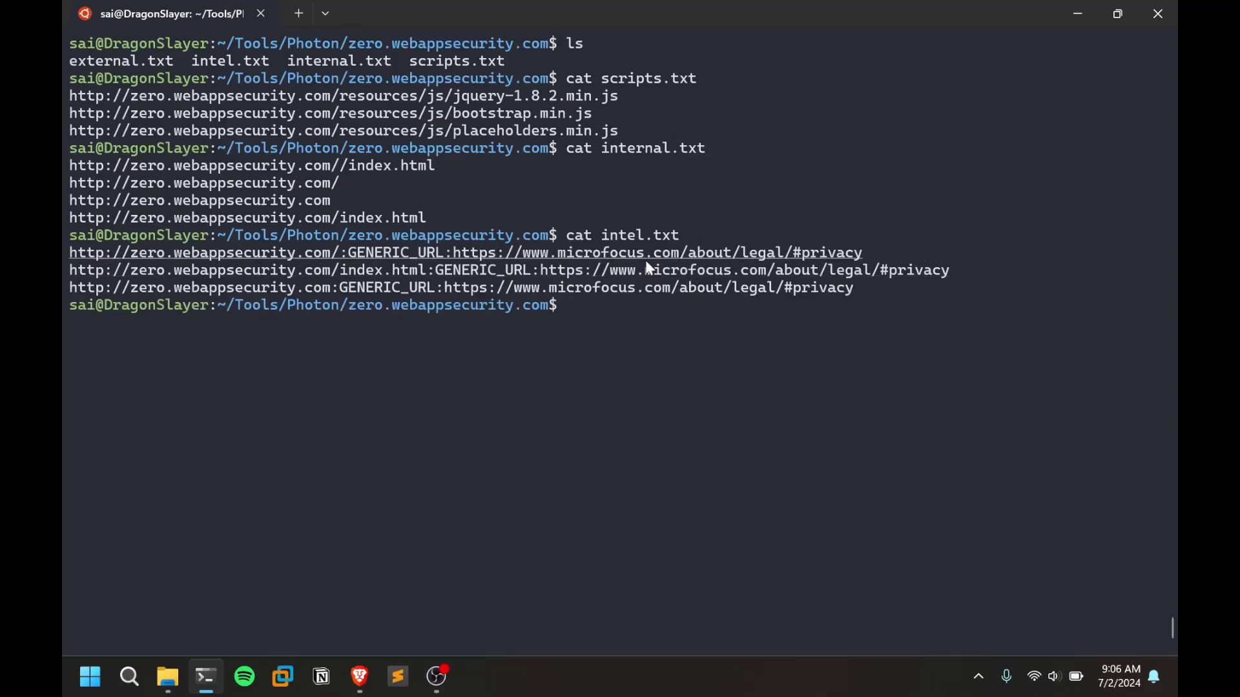
{"action": "type", "text": "c"}
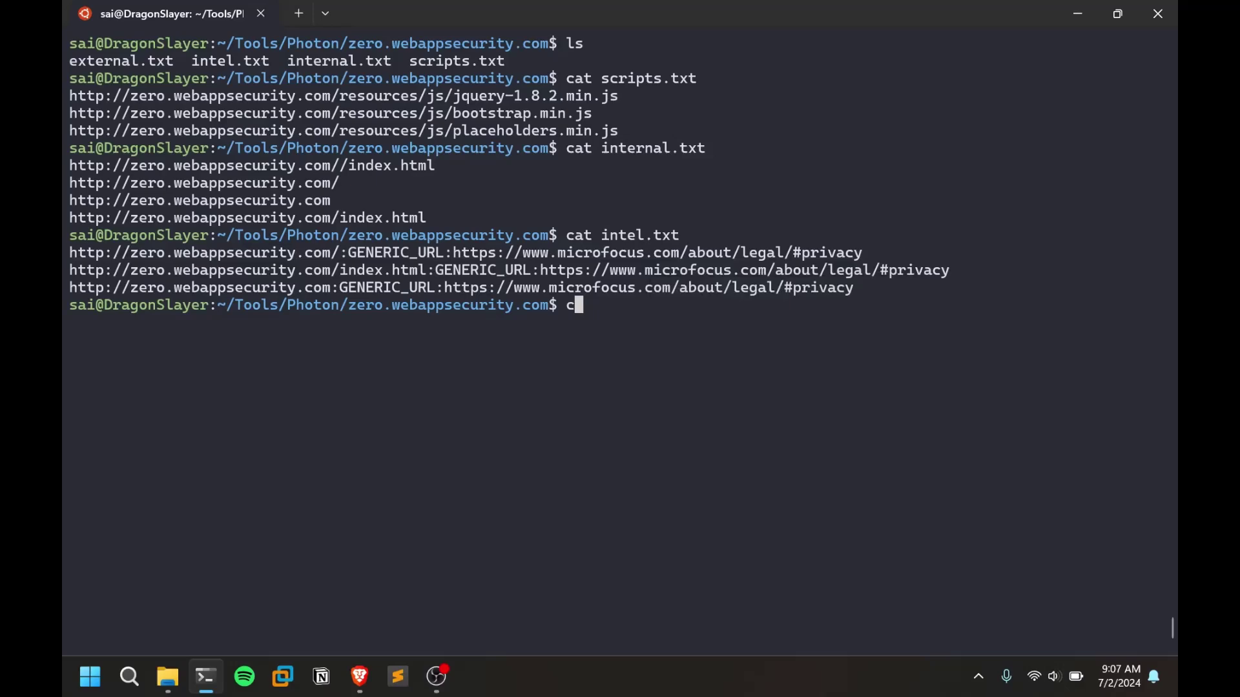
{"action": "type", "text": "at ext"}
{"action": "key", "text": "Tab"}
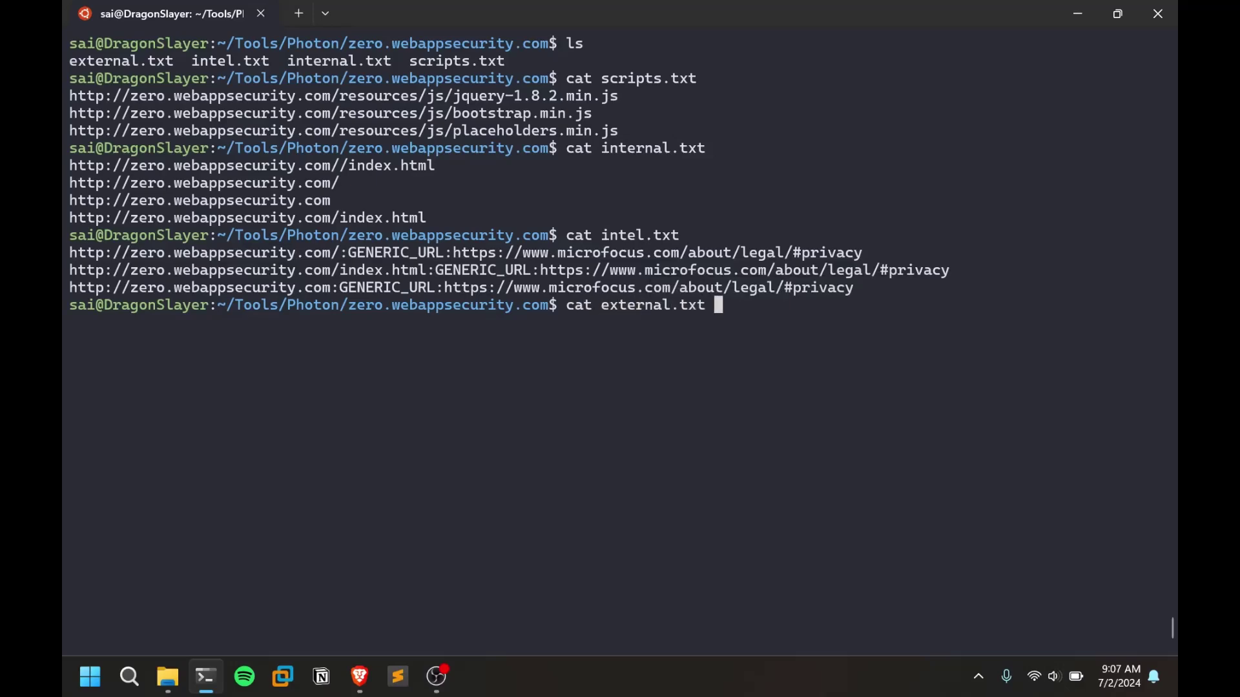
{"action": "key", "text": "Return"}
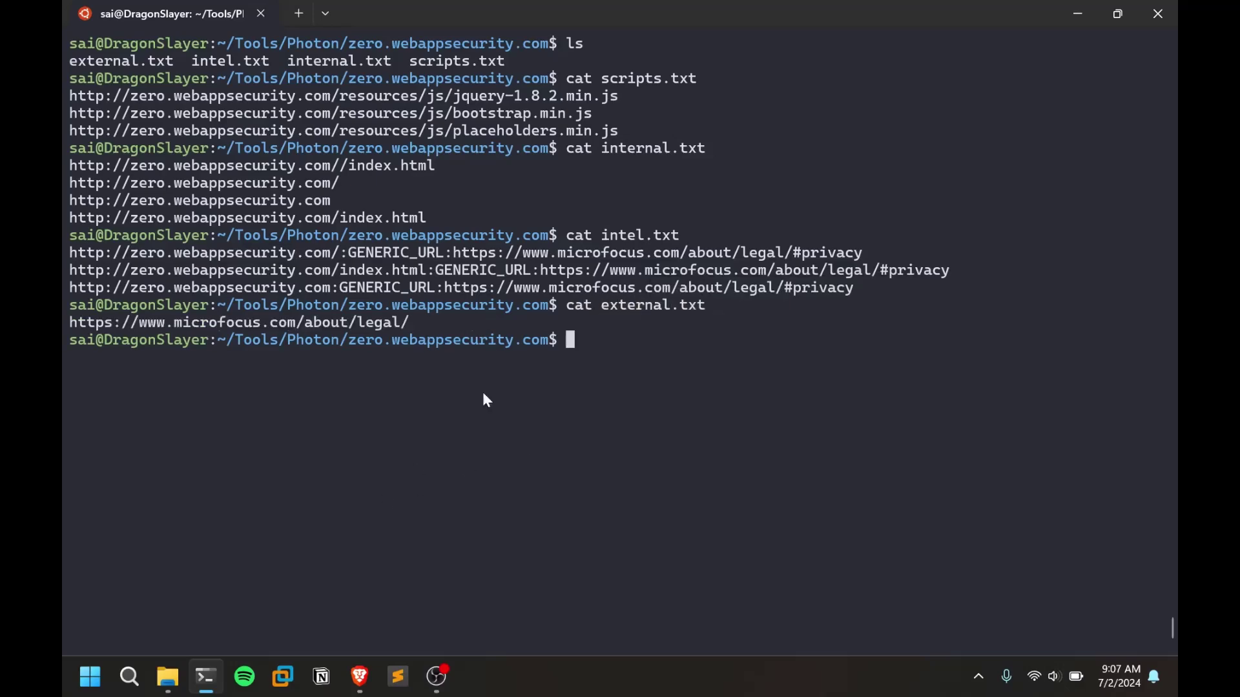